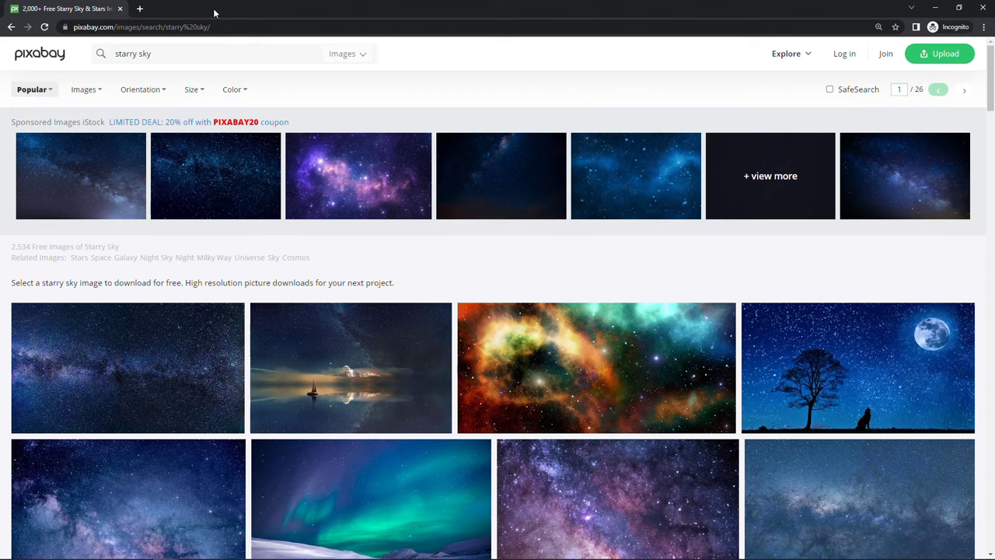
scroll(352, 389, down, 7)
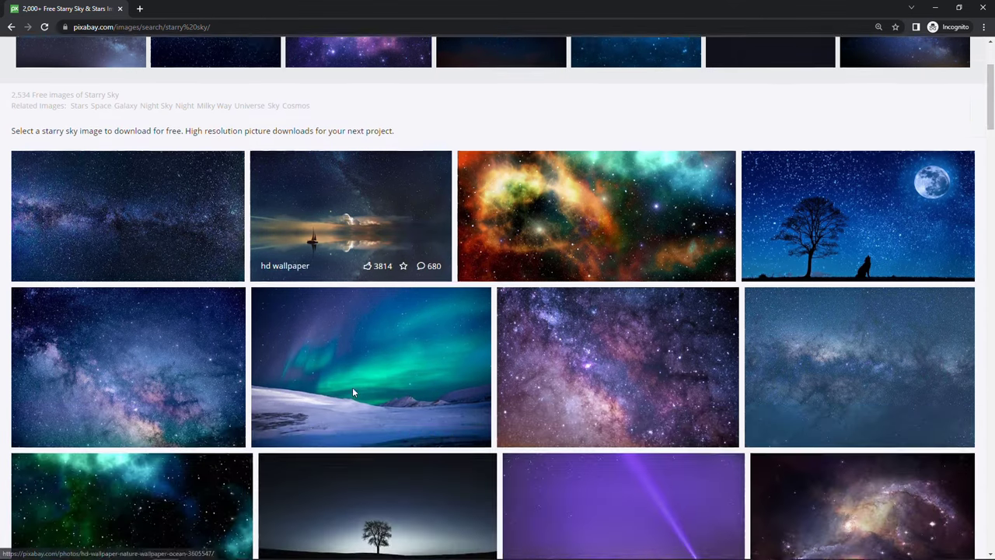
scroll(350, 389, up, 8)
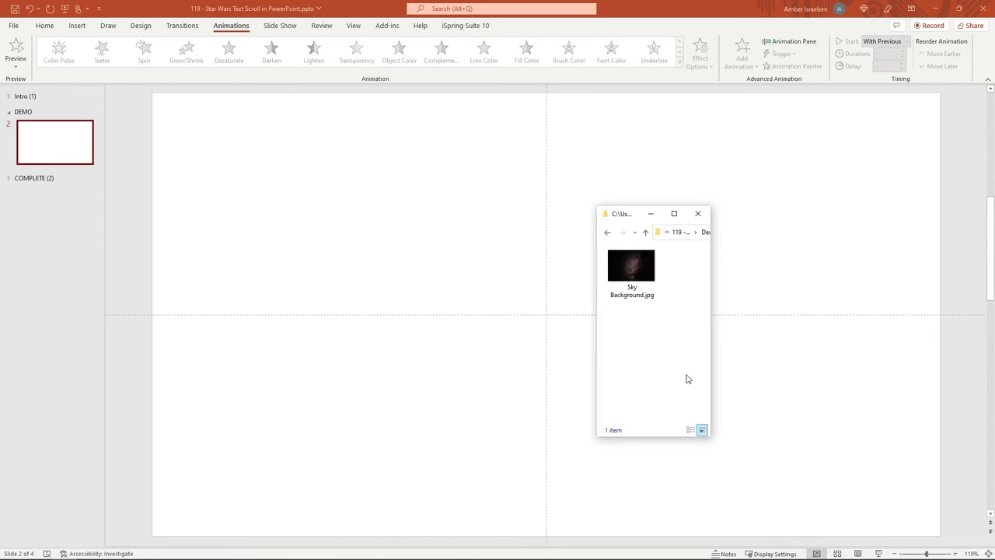
Insert Sky Background.jpg onto the blank slide and make it fill the whole slide, 7.5" high and 13.33" wide.
drag(637, 269, 451, 269)
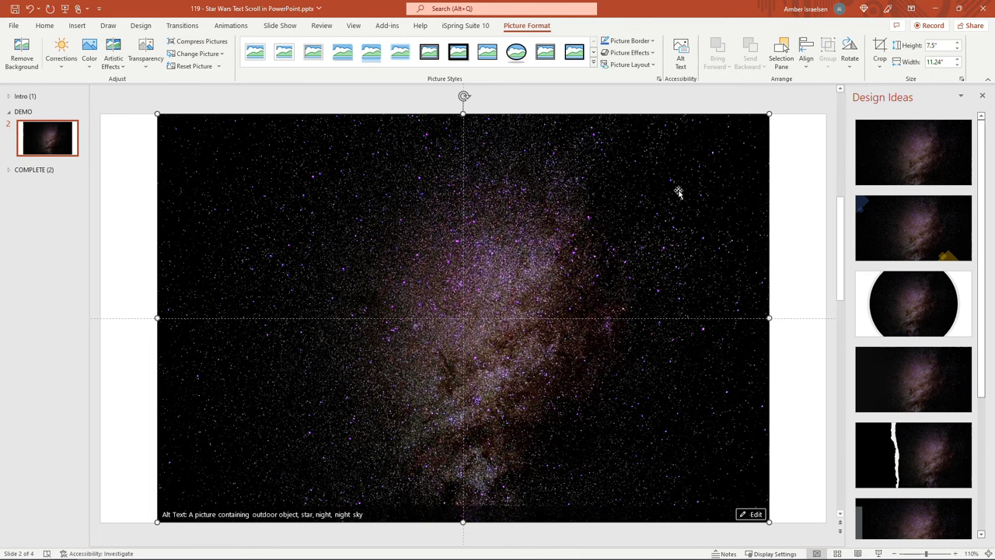
click(878, 69)
click(892, 121)
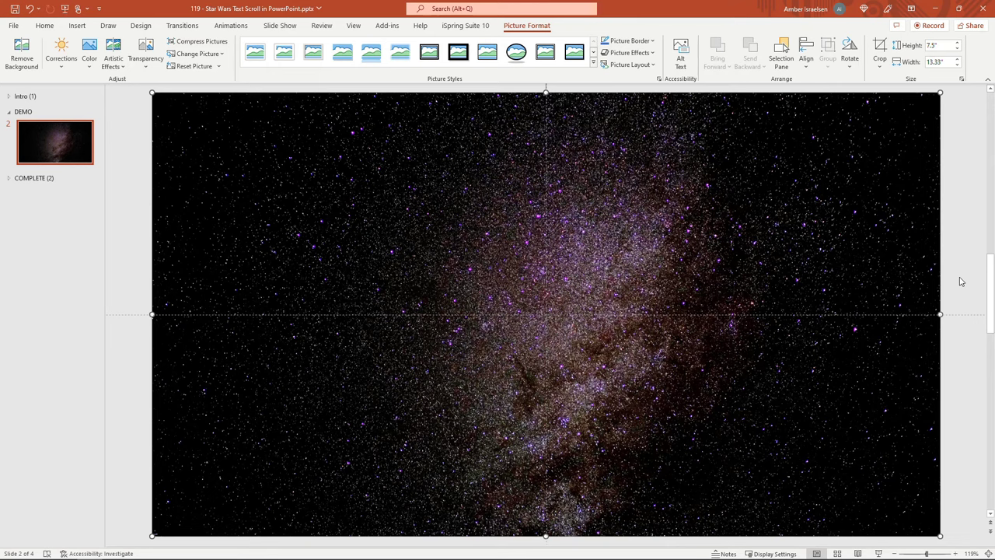
Draw a text box covering most of the slide over the sky picture and paste the copied Lorem ipsum text into it.
click(78, 28)
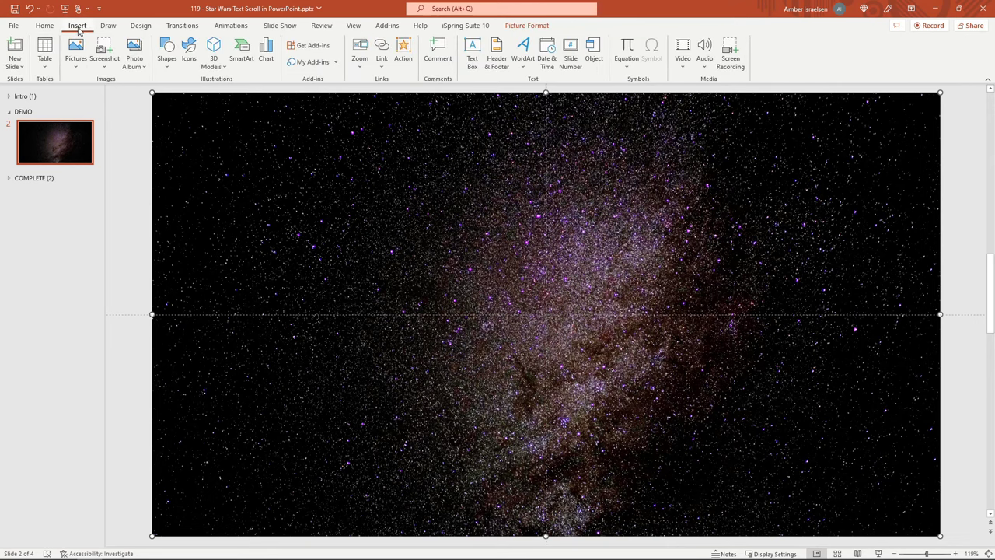
click(472, 56)
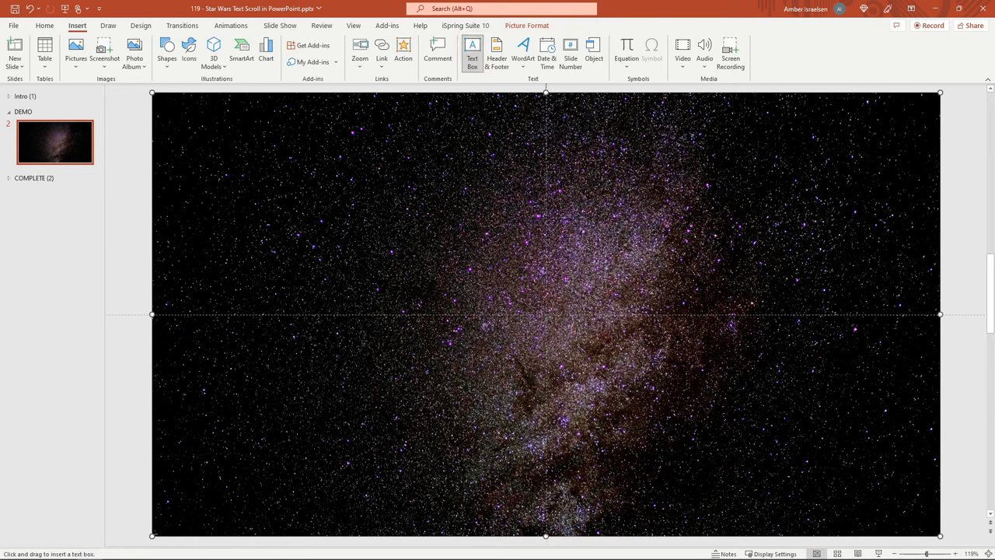
drag(174, 115, 902, 509)
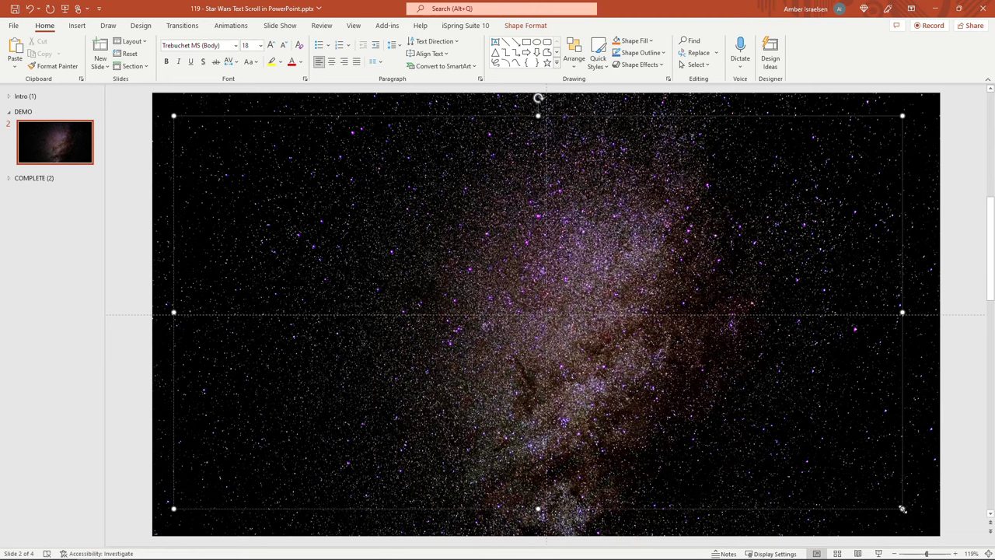
key(ctrl+v)
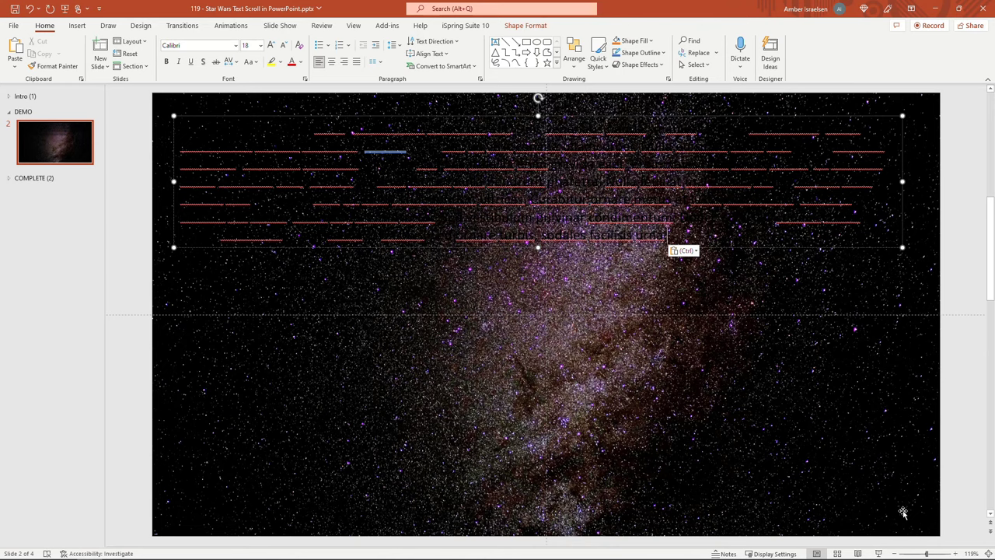
Colour all of the pasted text with the gold theme colour and set its font size to 48.
key(ctrl+a)
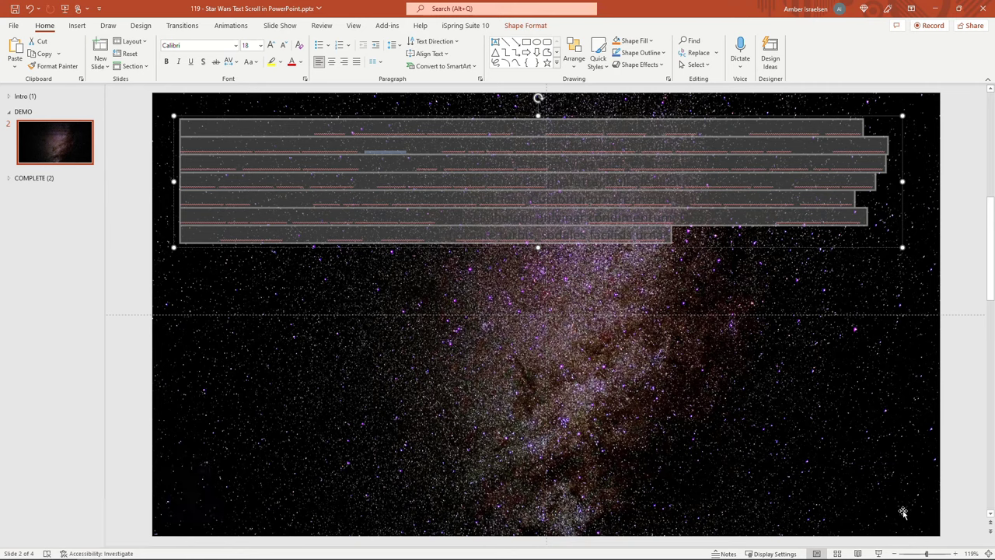
click(301, 64)
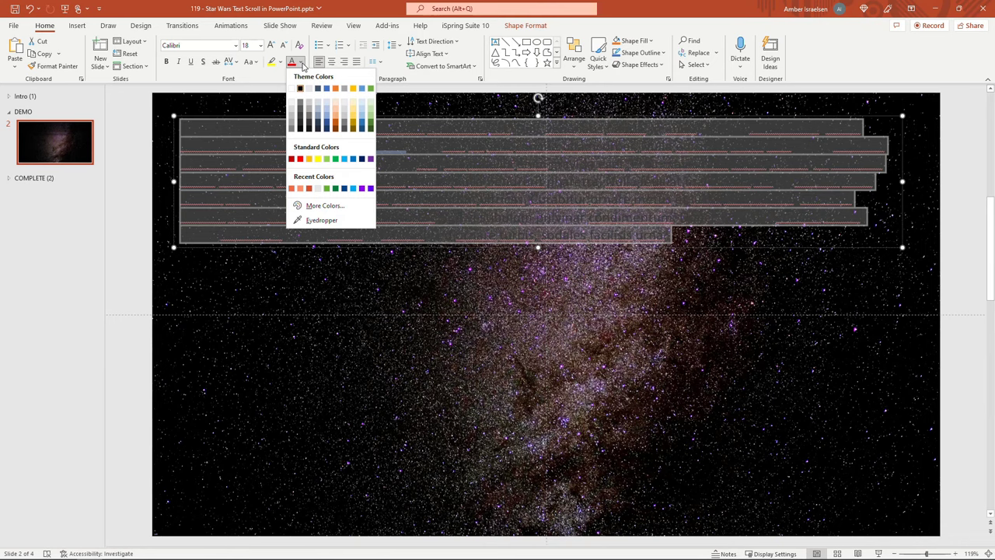
click(353, 91)
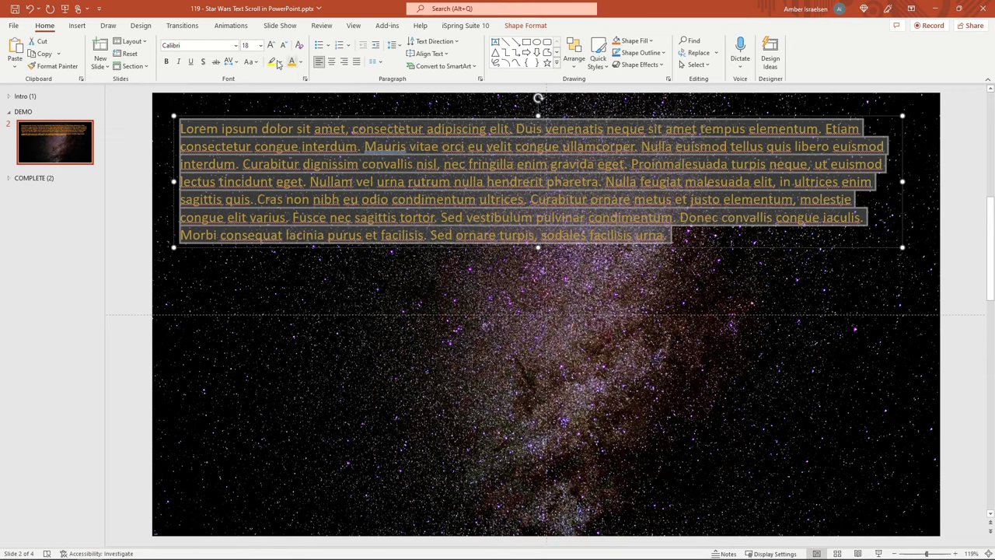
click(248, 47)
text(148)
key(Return)
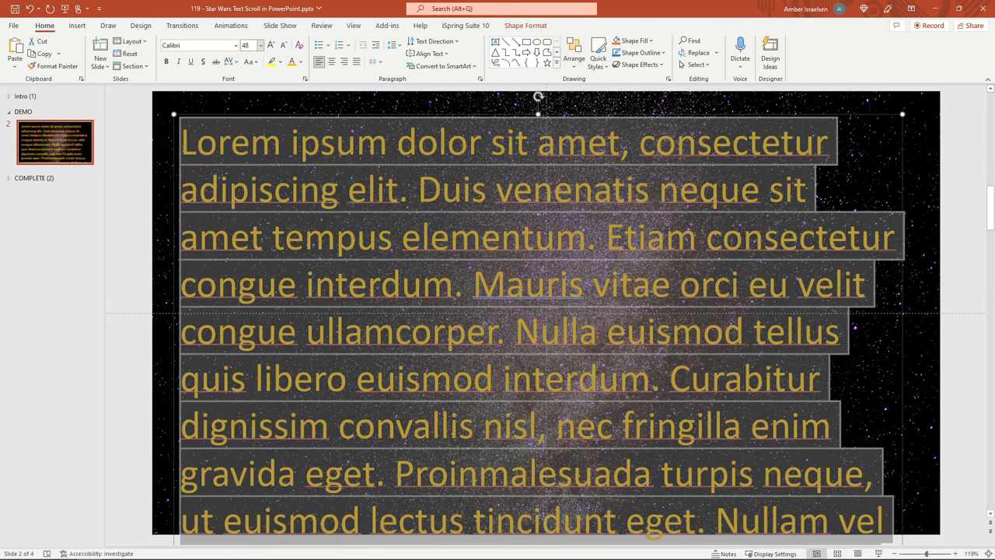
Change the font of the selected text to Franklin Gothic Book.
click(237, 47)
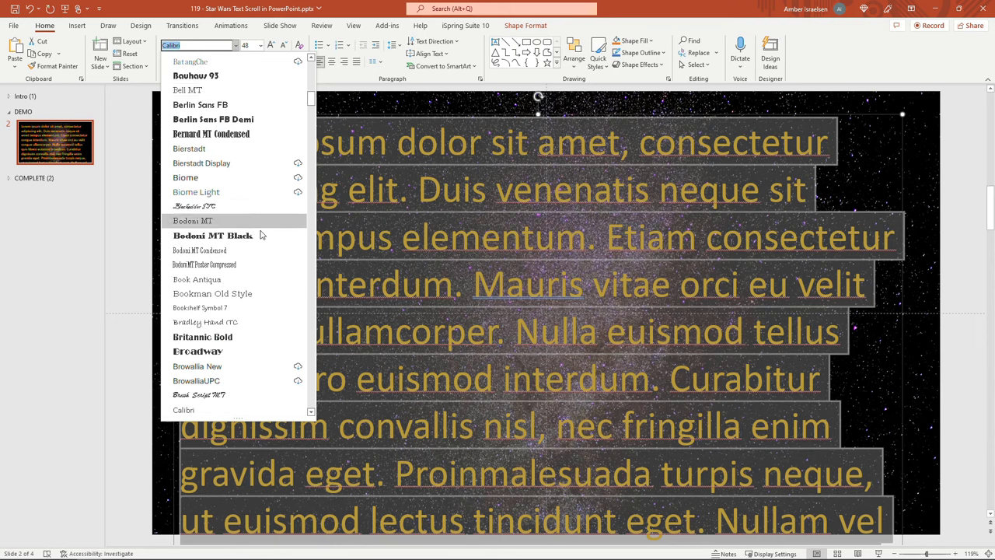
scroll(258, 231, down, 12)
scroll(254, 235, down, 15)
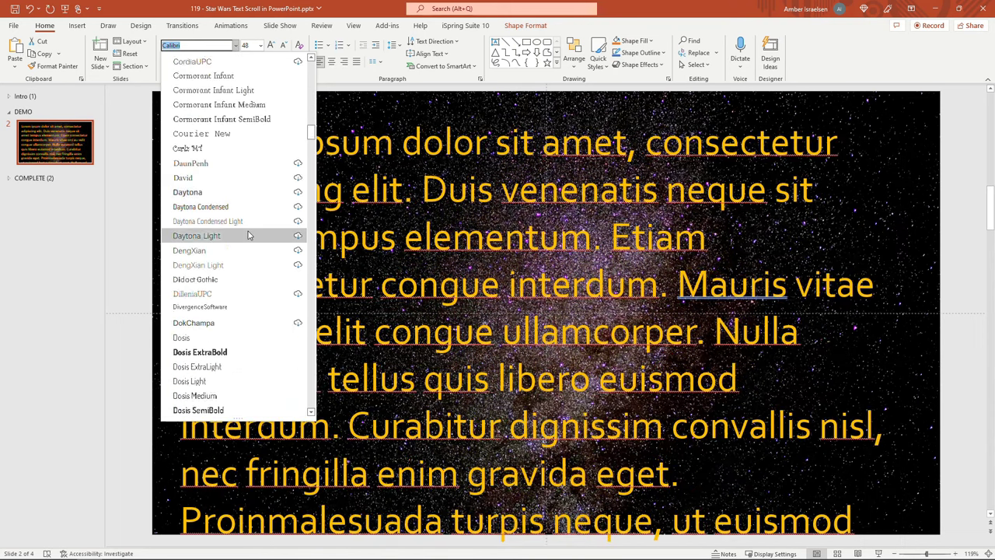
scroll(246, 236, down, 2)
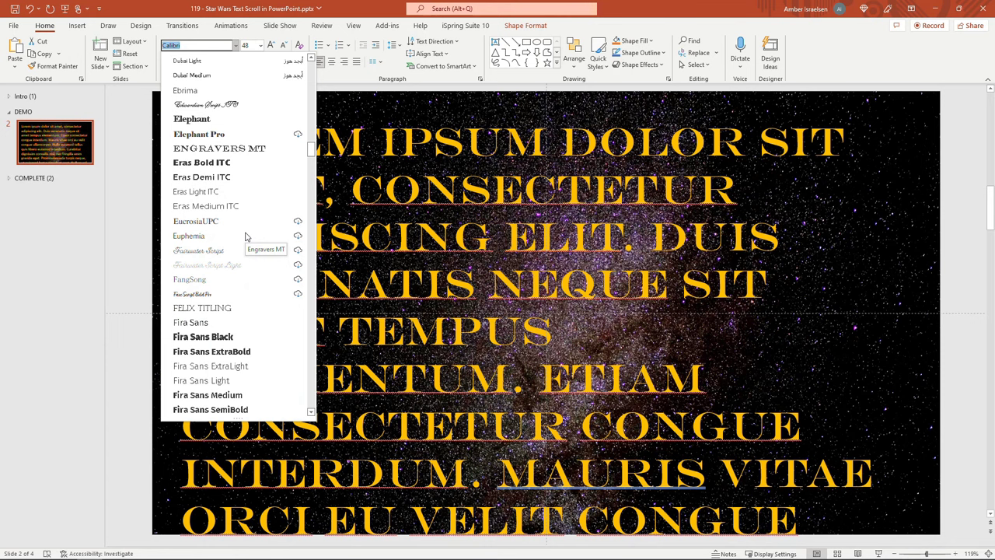
scroll(246, 236, down, 3)
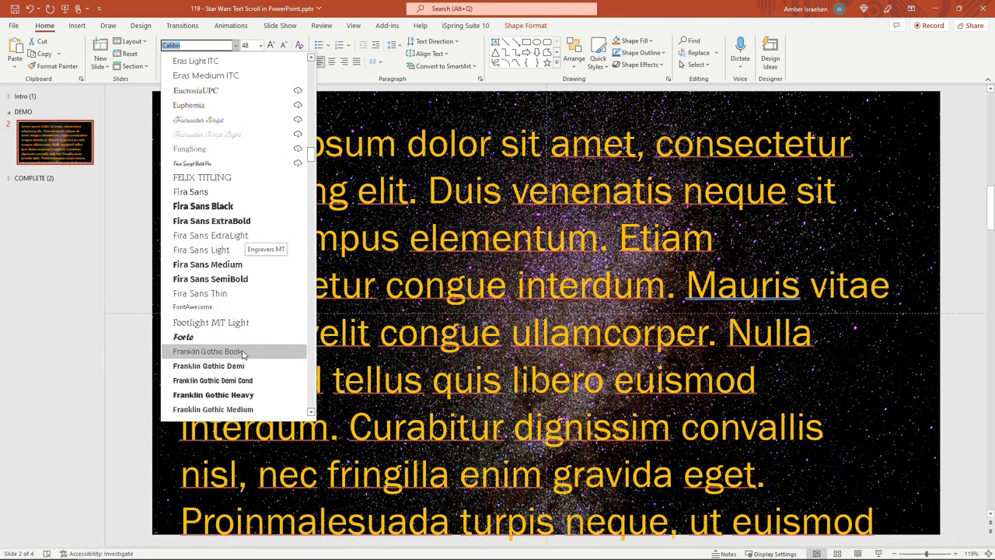
click(242, 352)
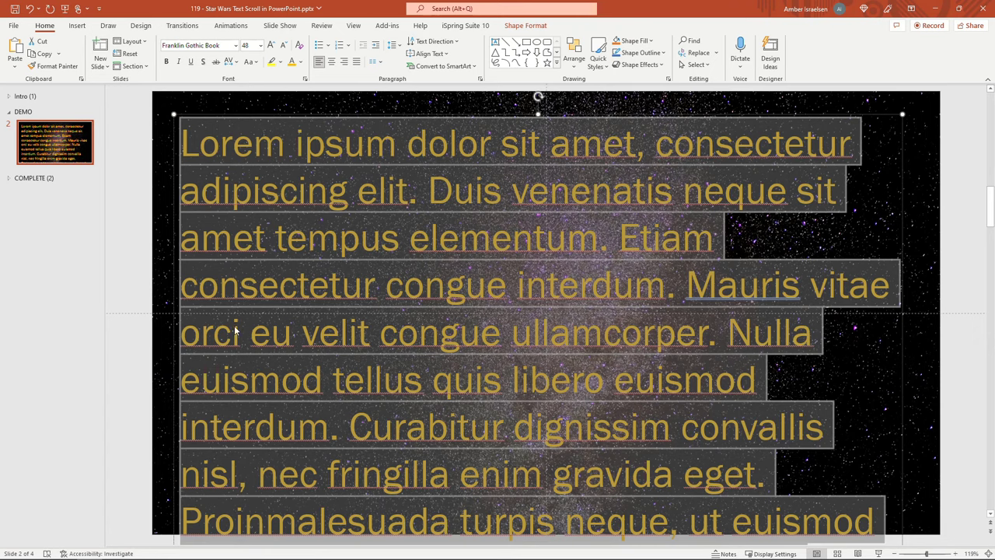
Make the text bold and justify its paragraphs.
click(168, 66)
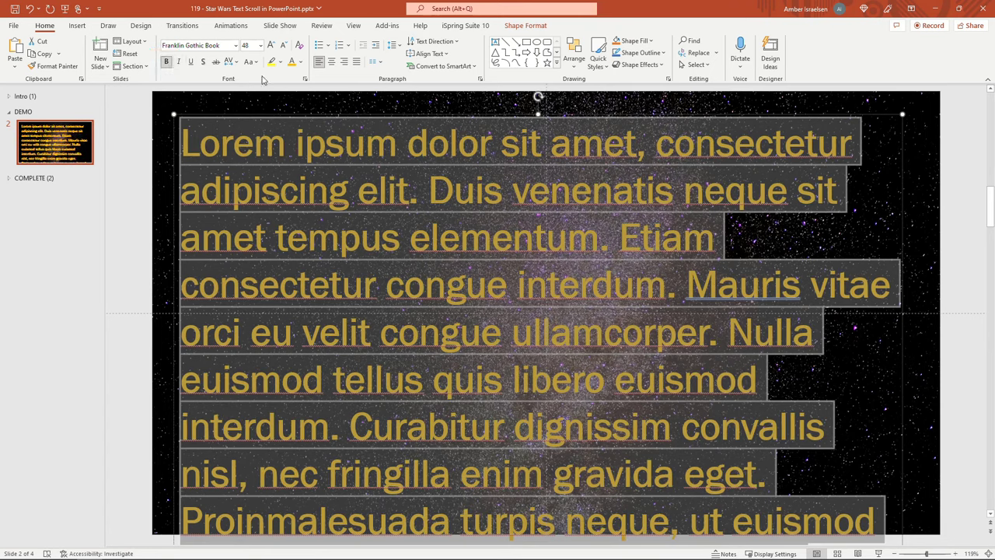
click(357, 62)
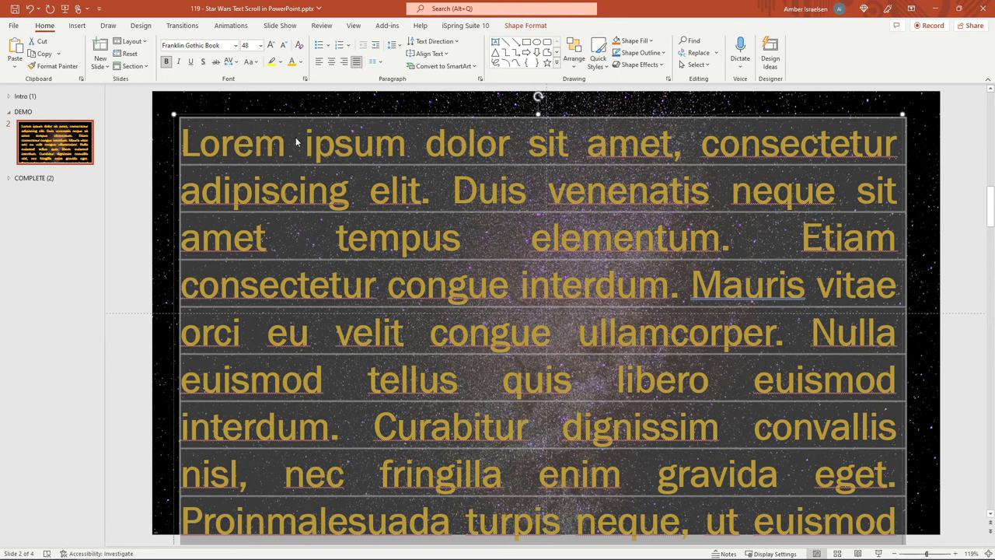
click(186, 116)
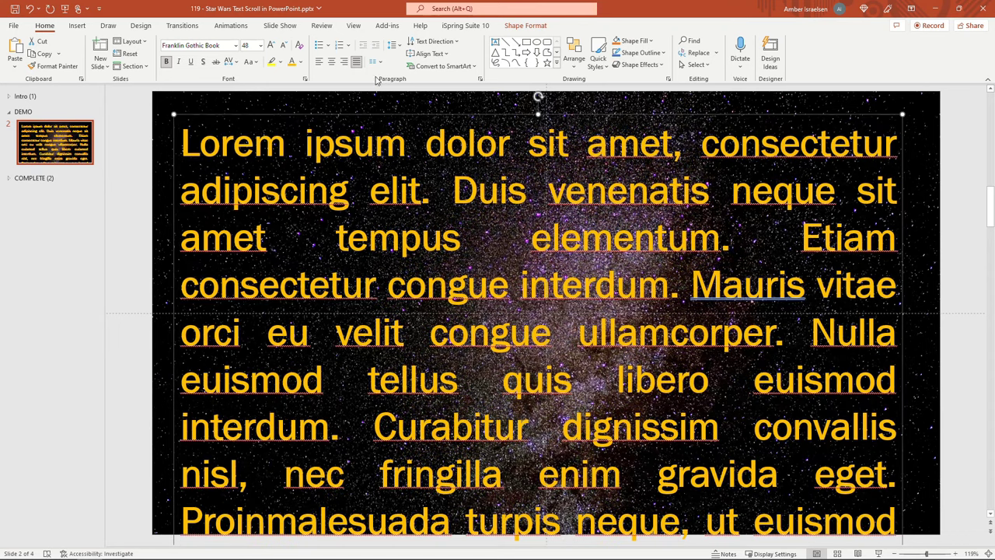
Apply a Perspective 3-D Rotation text effect that tilts the text steeply backwards, narrowing towards its first line.
click(526, 26)
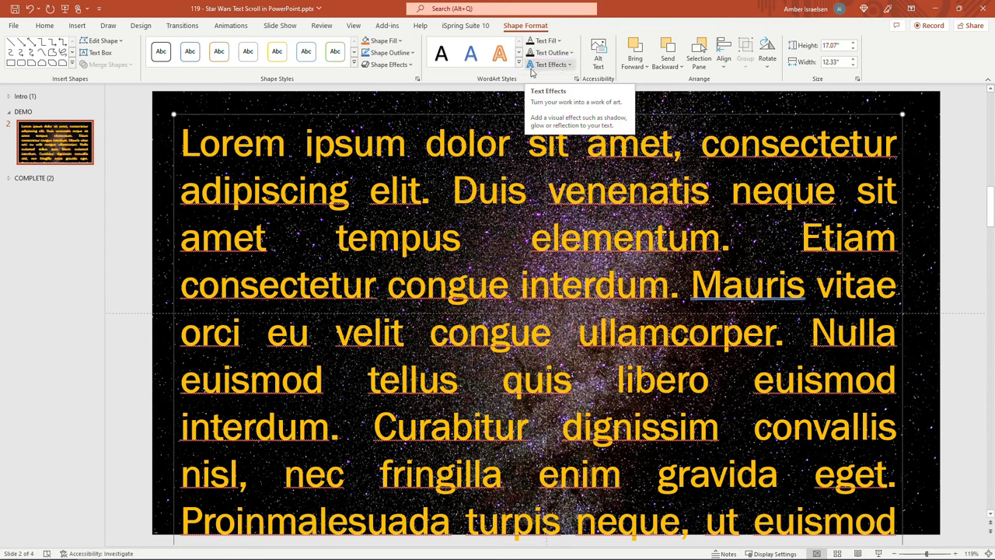
click(566, 69)
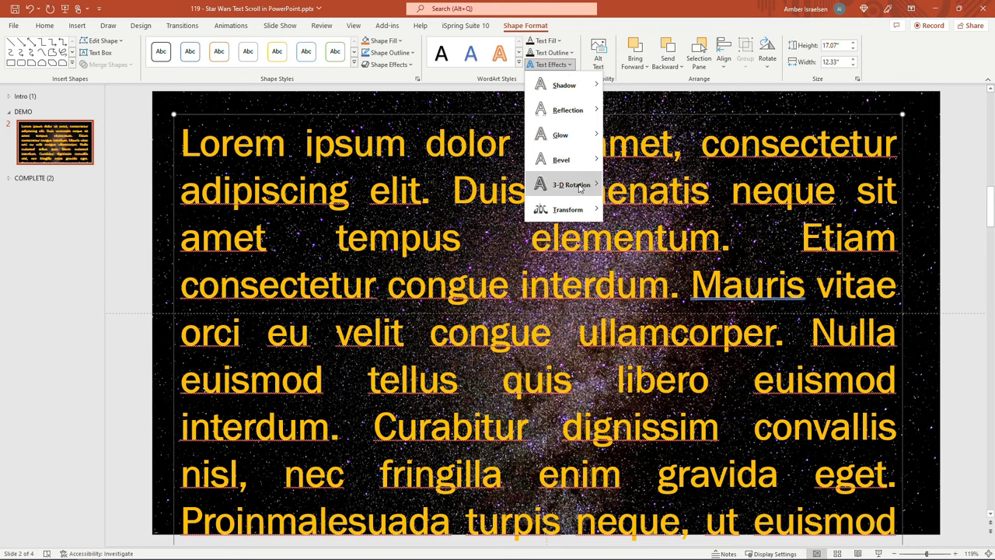
mouse_move(579, 189)
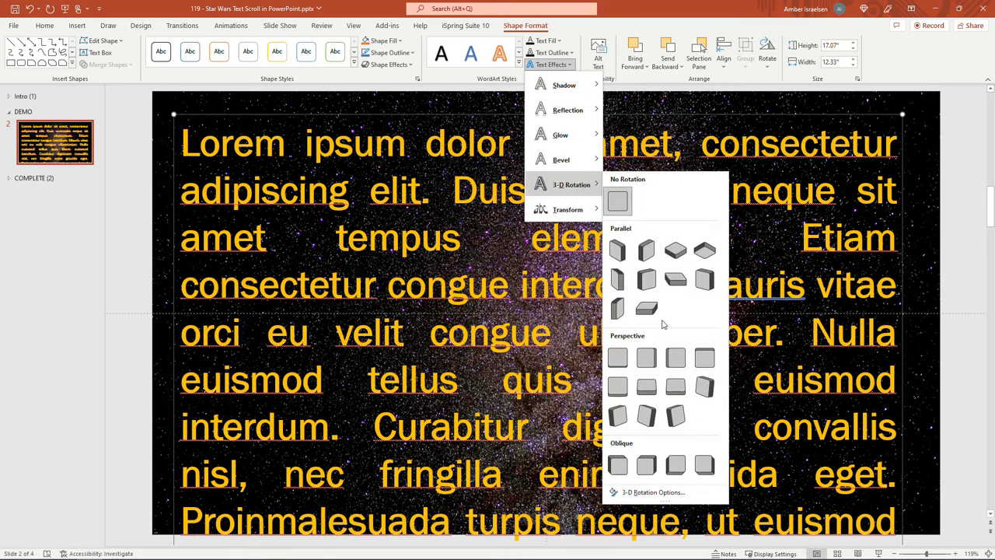
click(676, 387)
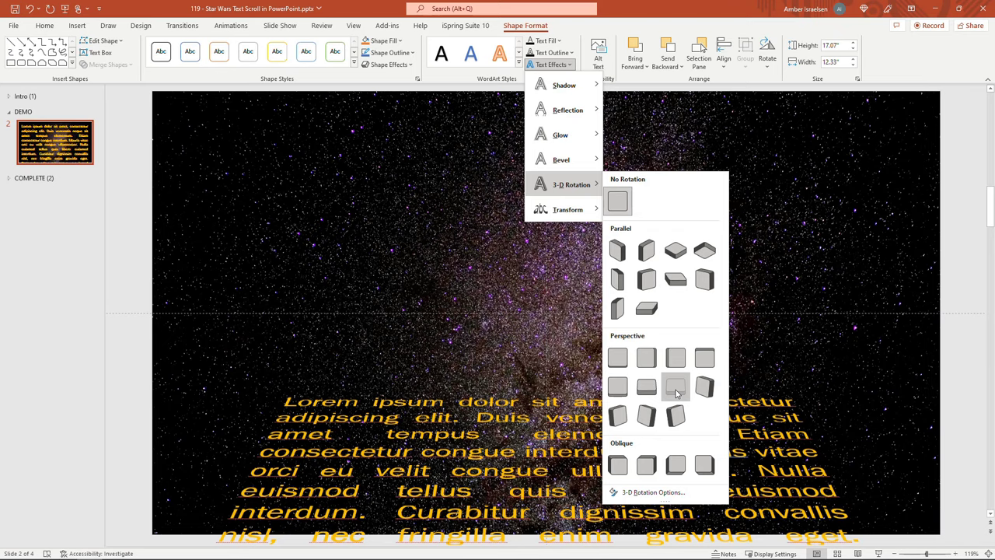
click(675, 389)
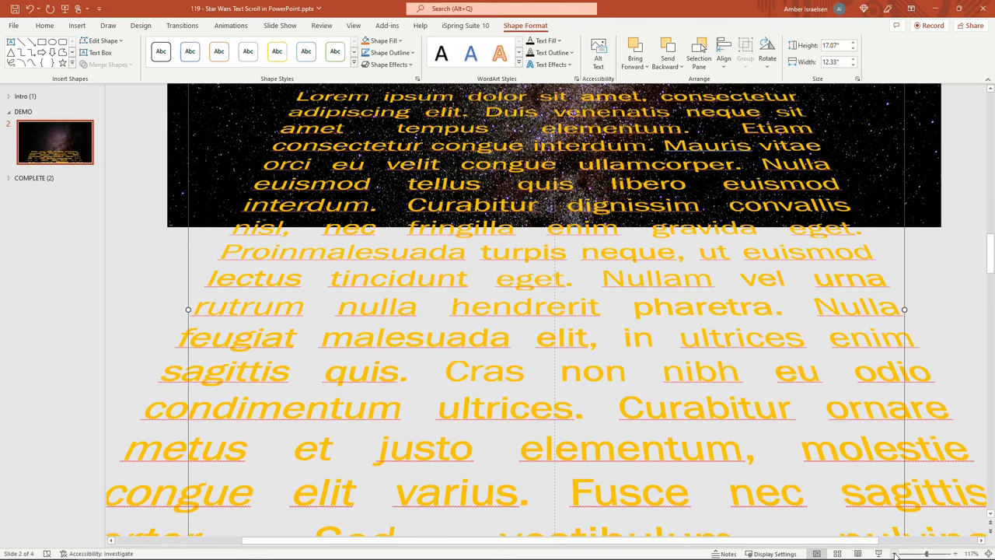
Widen the text box to about 16.32" and move it down so that the tilted text starts just below the slide's lower edge.
click(894, 551)
click(894, 553)
click(894, 553)
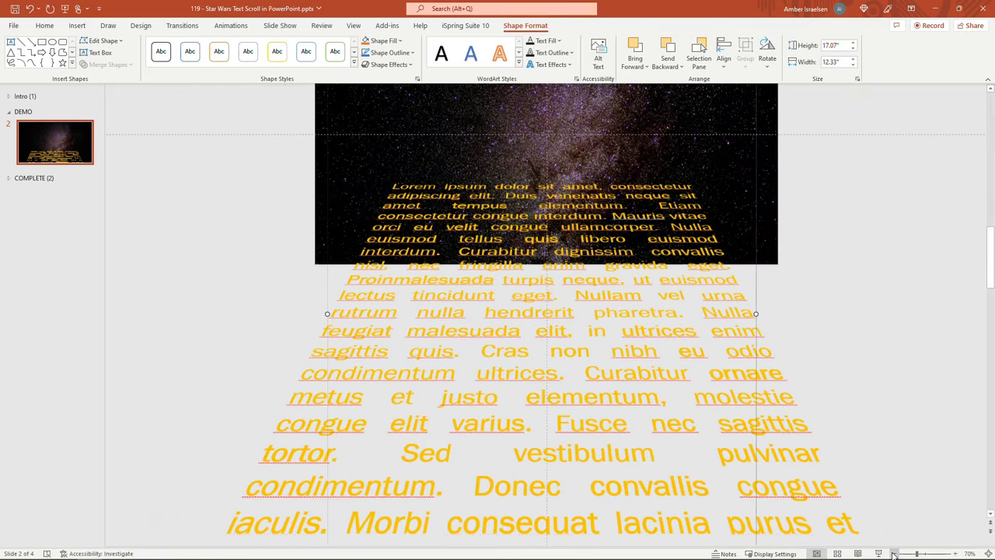
click(894, 553)
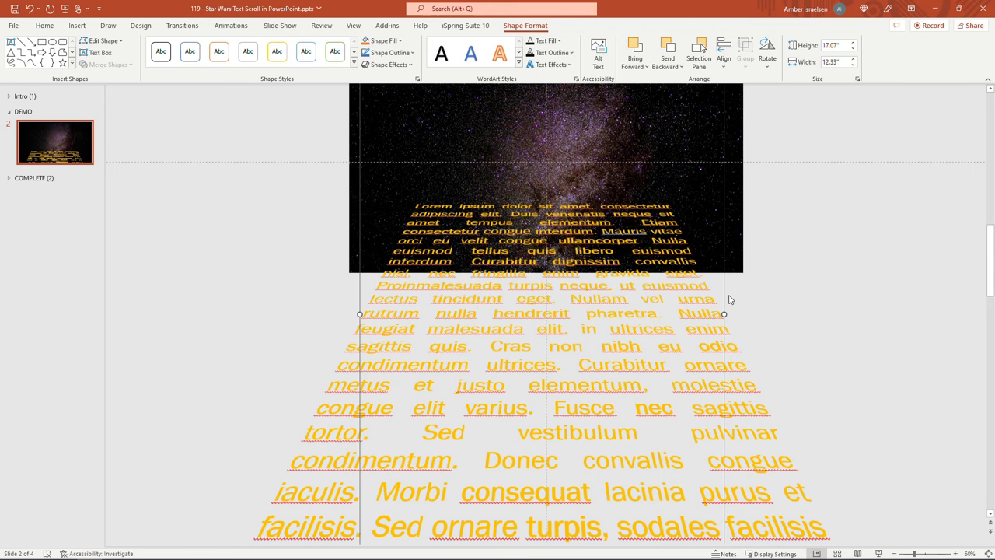
drag(724, 287, 766, 382)
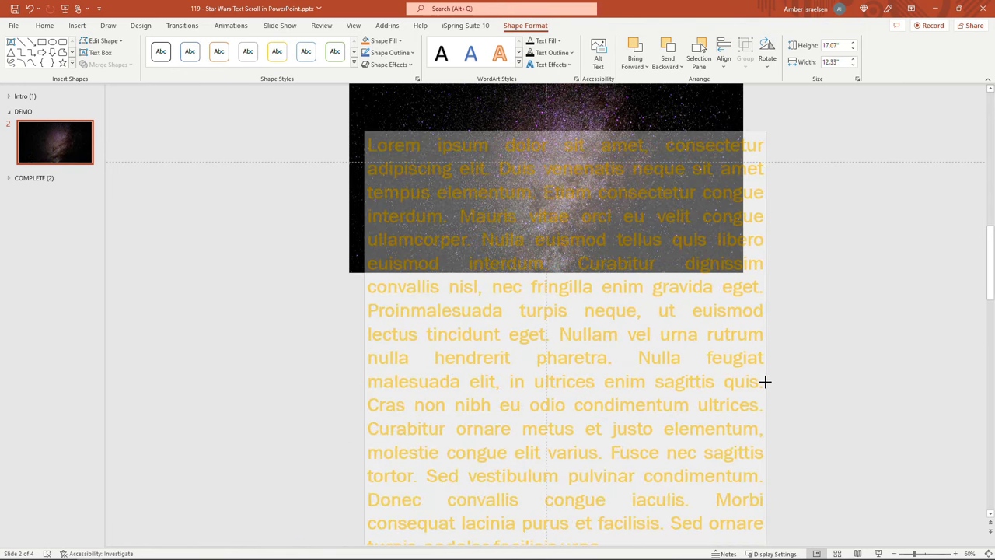
drag(766, 333, 791, 355)
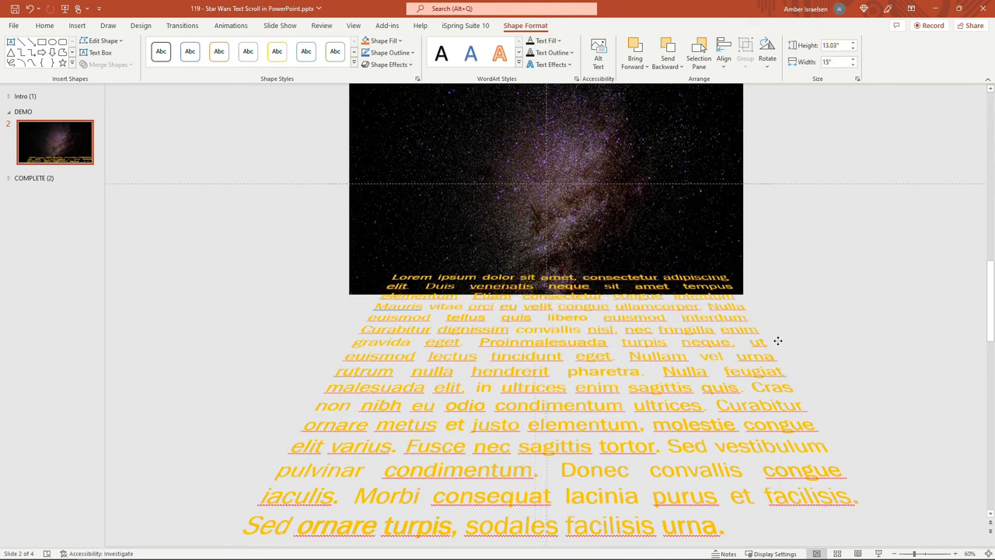
click(775, 356)
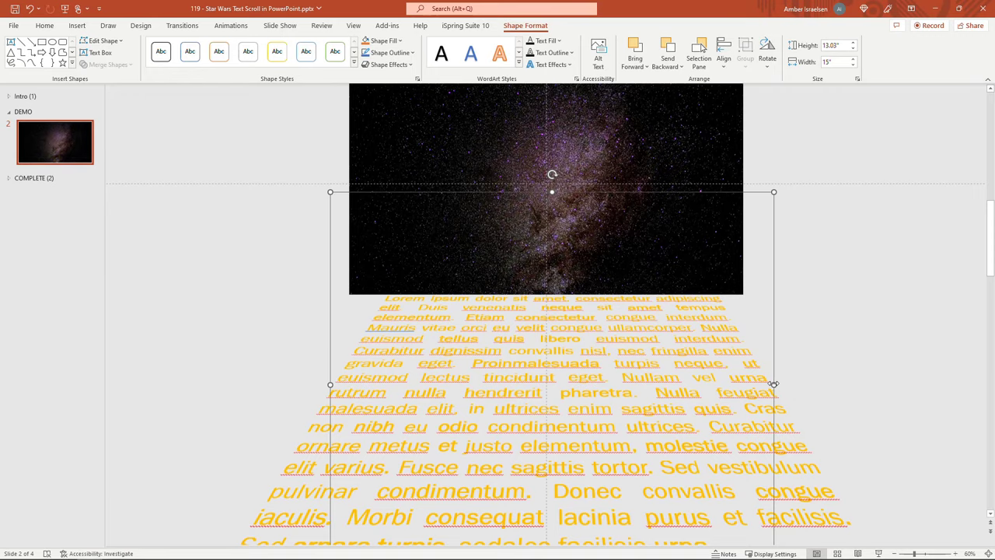
drag(774, 385, 792, 349)
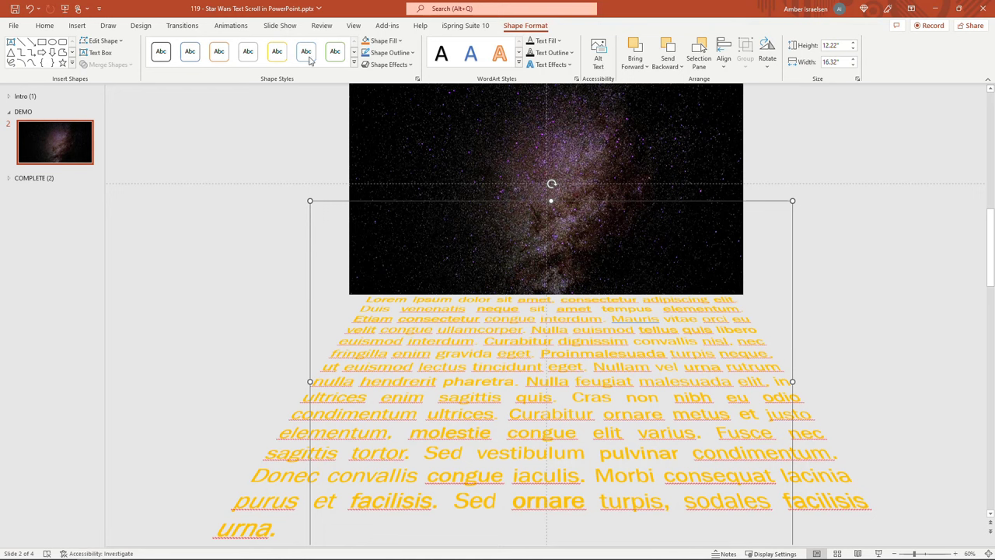
Apply the Up motion path animation to the tilted text box.
click(240, 27)
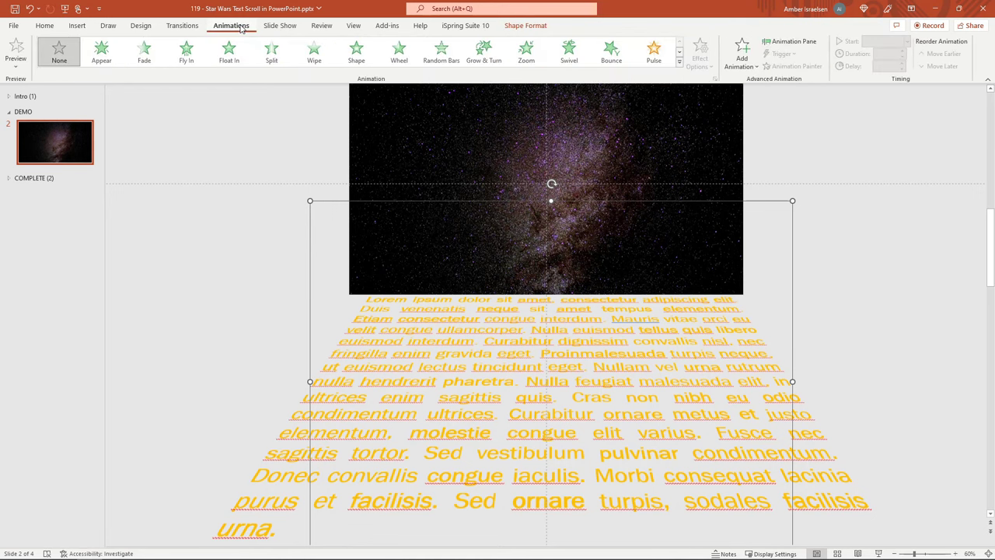
click(679, 64)
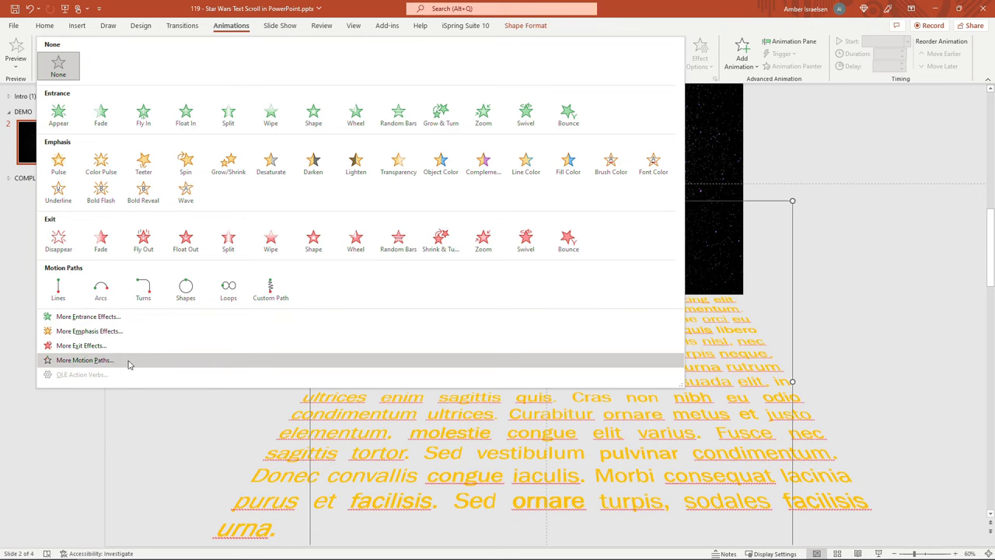
click(105, 363)
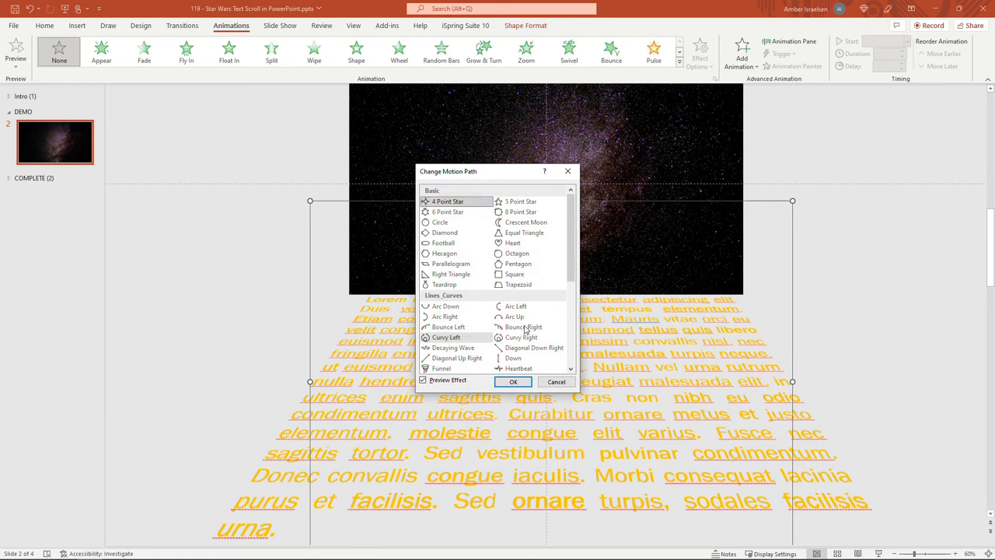
drag(572, 280, 574, 351)
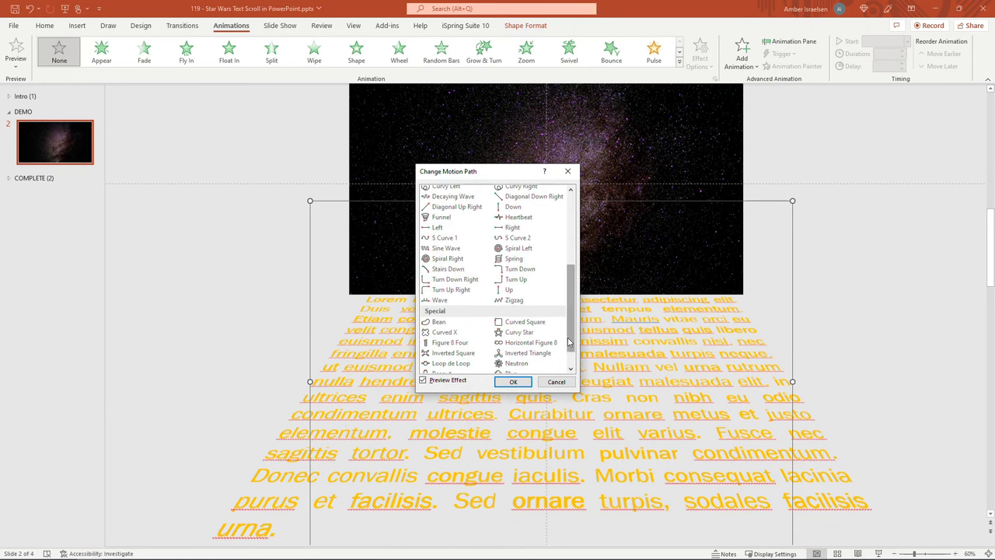
click(510, 290)
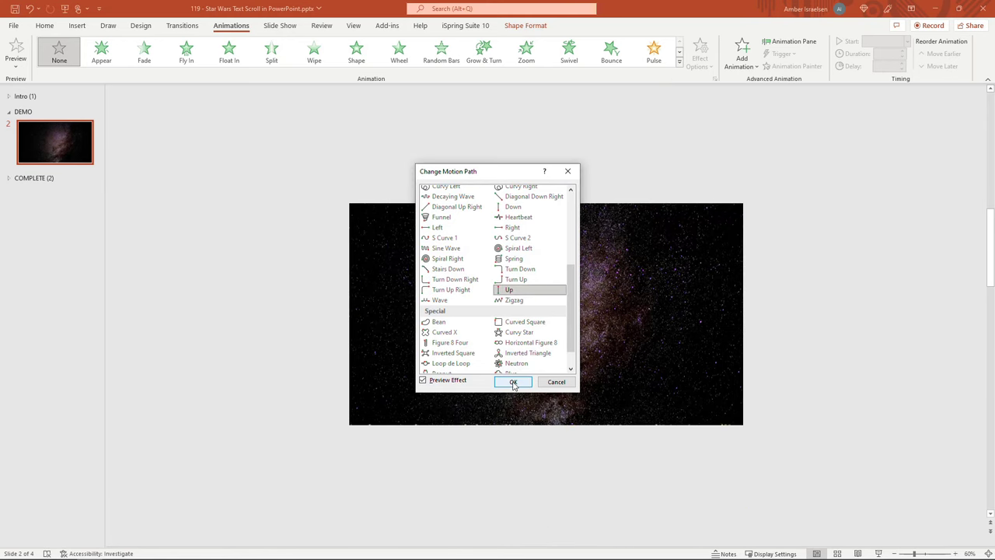
click(514, 382)
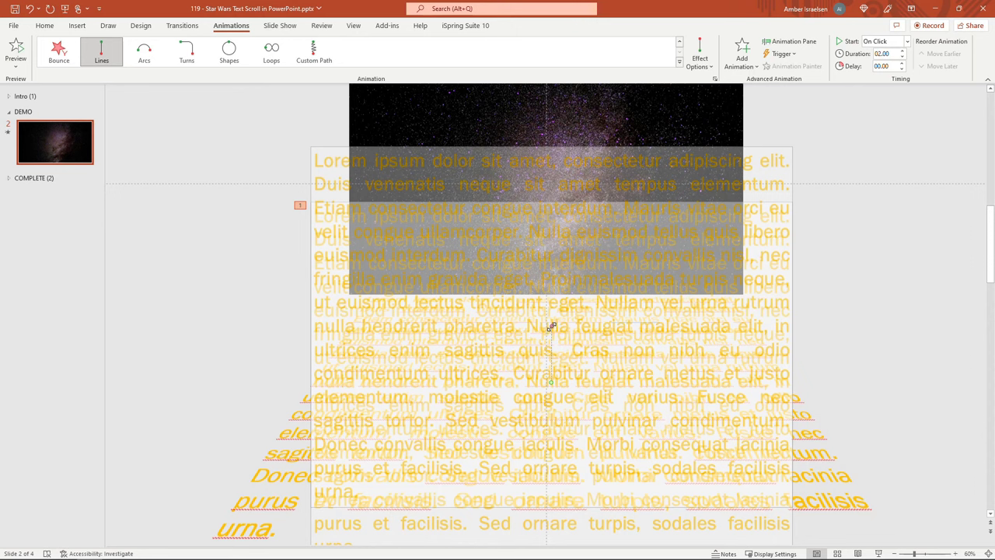
Extend the end point of the text's motion path straight up to the slide's upper edge.
drag(552, 326, 549, 121)
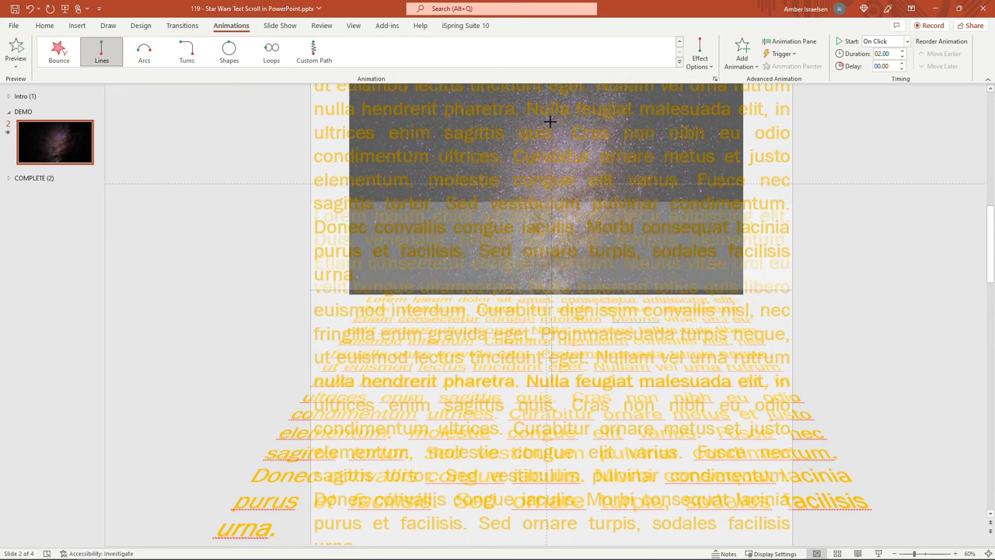
scroll(770, 322, up, 1)
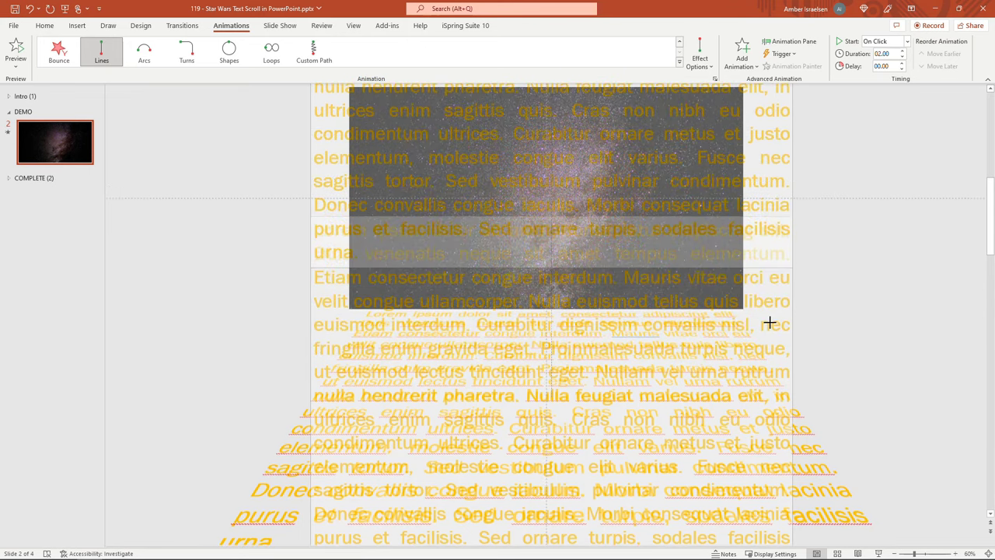
ctrl+scroll(770, 322, down, 1)
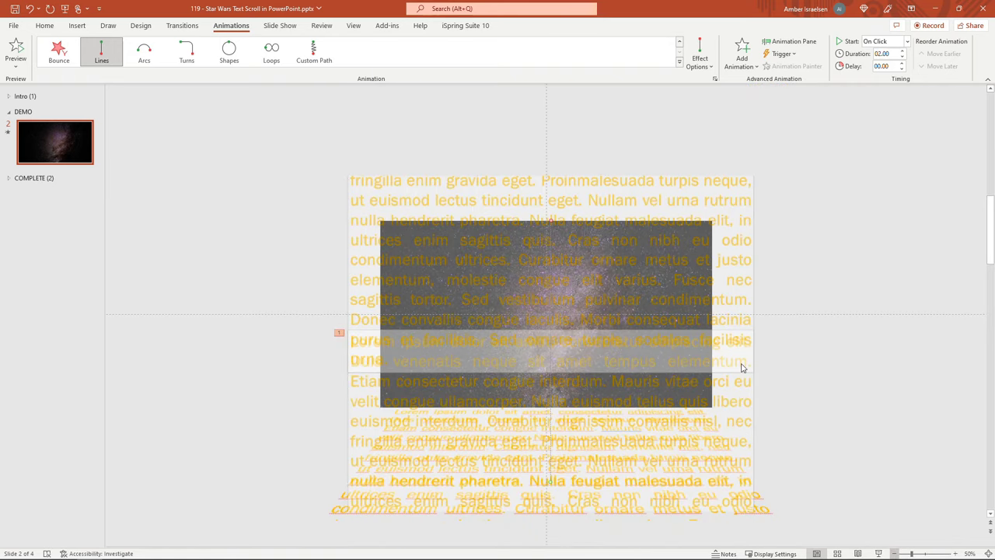
click(550, 221)
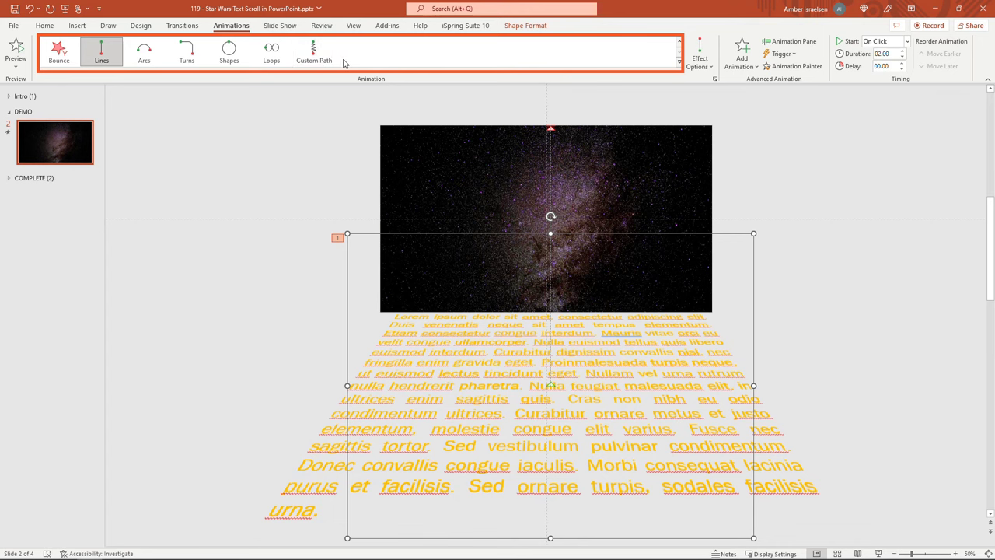
Add a Grow/Shrink emphasis animation to the text box as a second effect and show the slide's animation list.
click(743, 66)
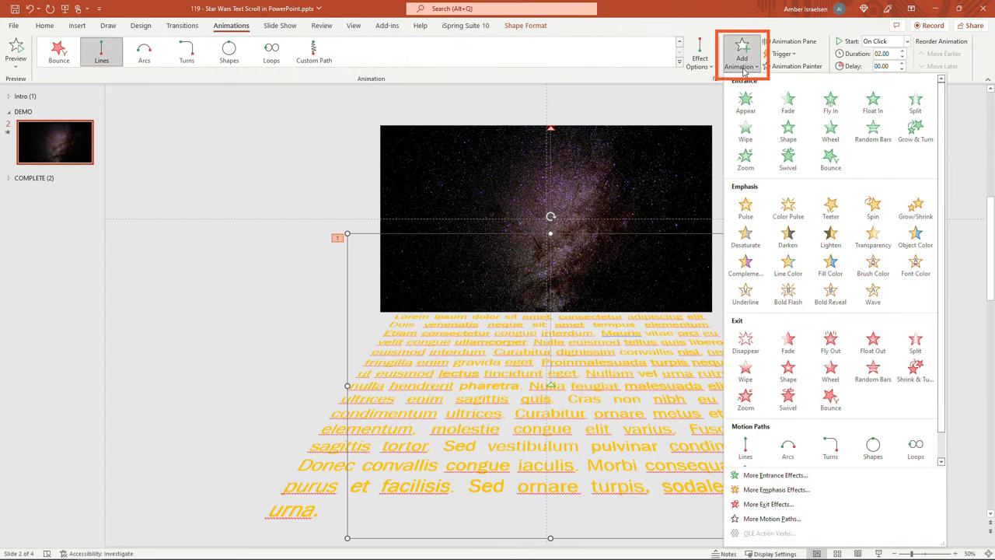
click(915, 208)
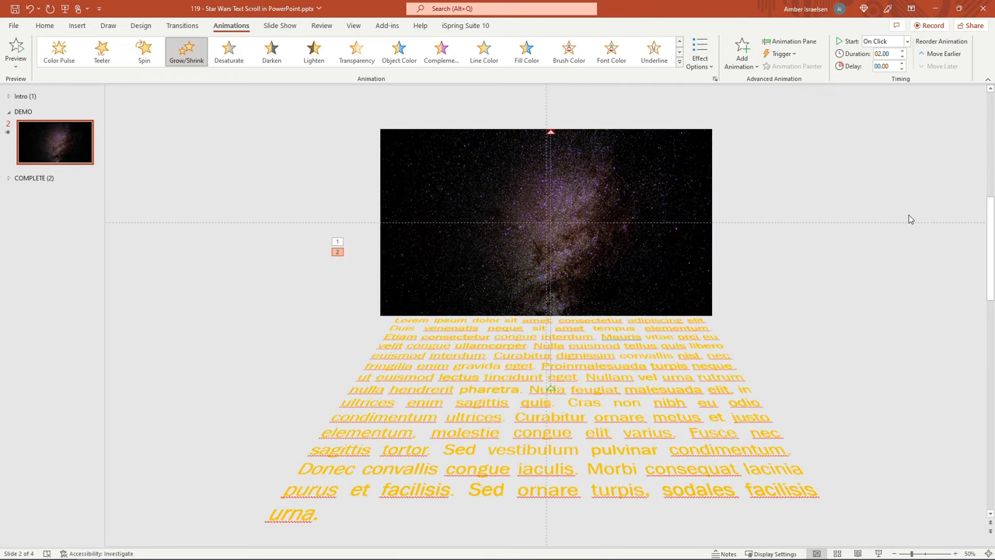
click(795, 43)
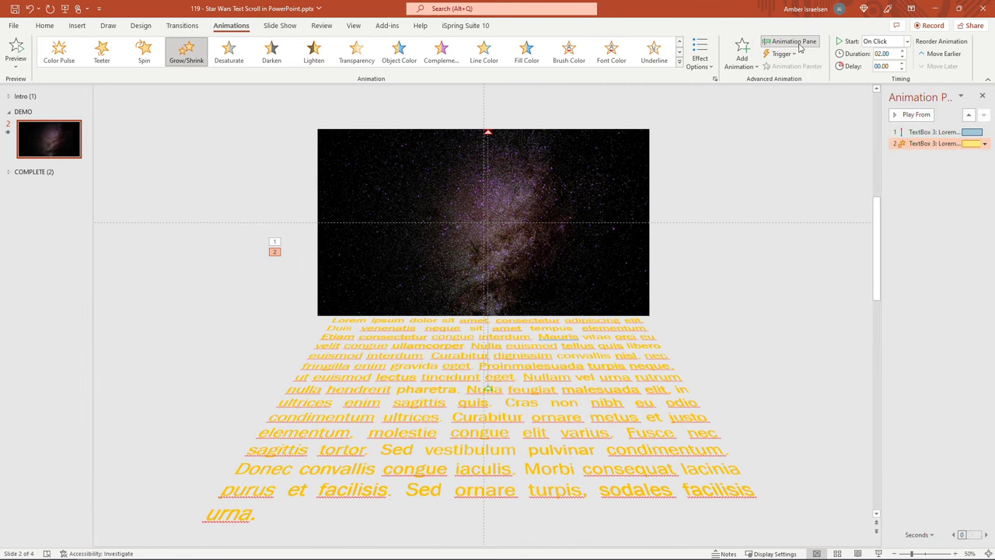
Set both the smooth start and smooth end of the text's Up motion path to 0 seconds.
click(918, 133)
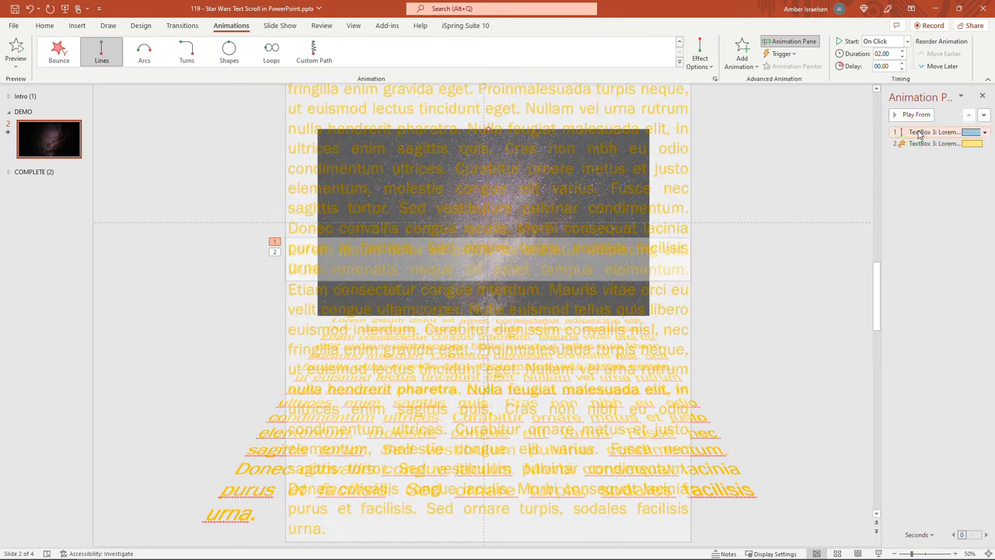
click(985, 133)
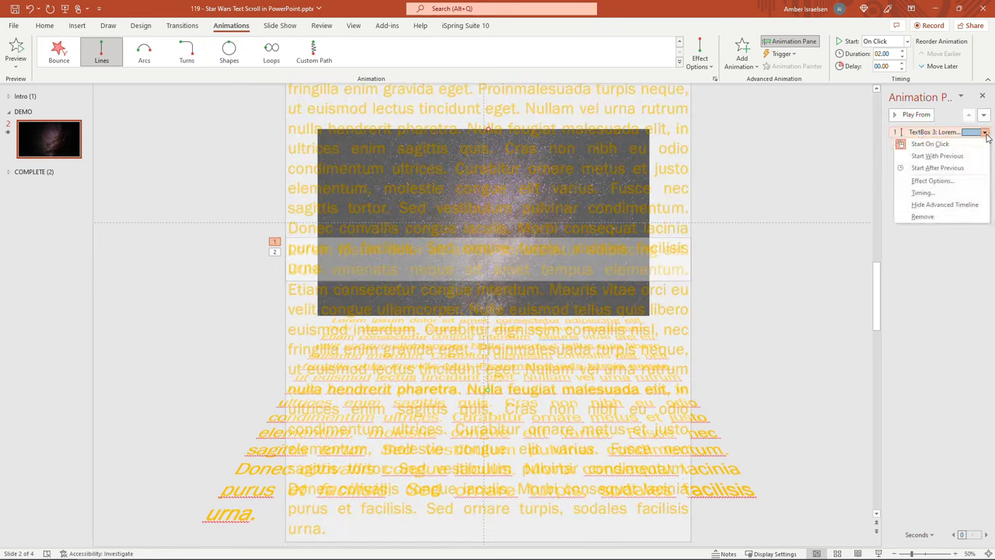
click(962, 182)
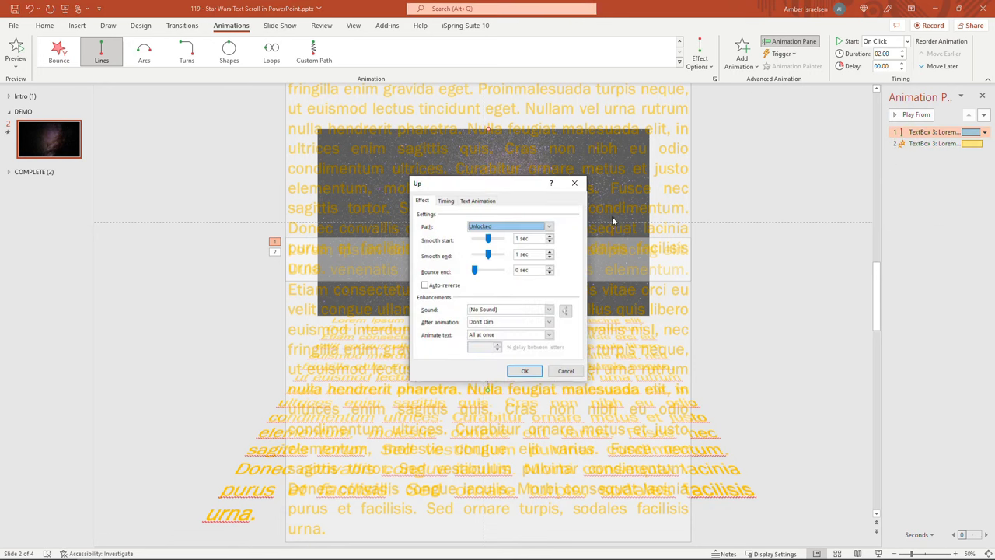
key(Tab)
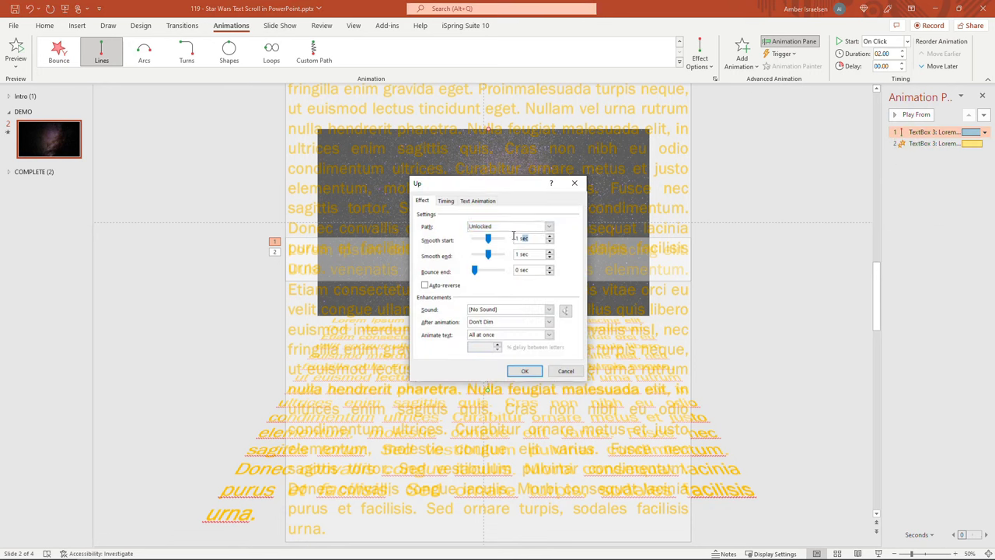
text(0)
key(Tab)
text(0)
Set the Up motion path's duration to 20 seconds (Extremely Slow), apply it and stop the preview.
click(447, 202)
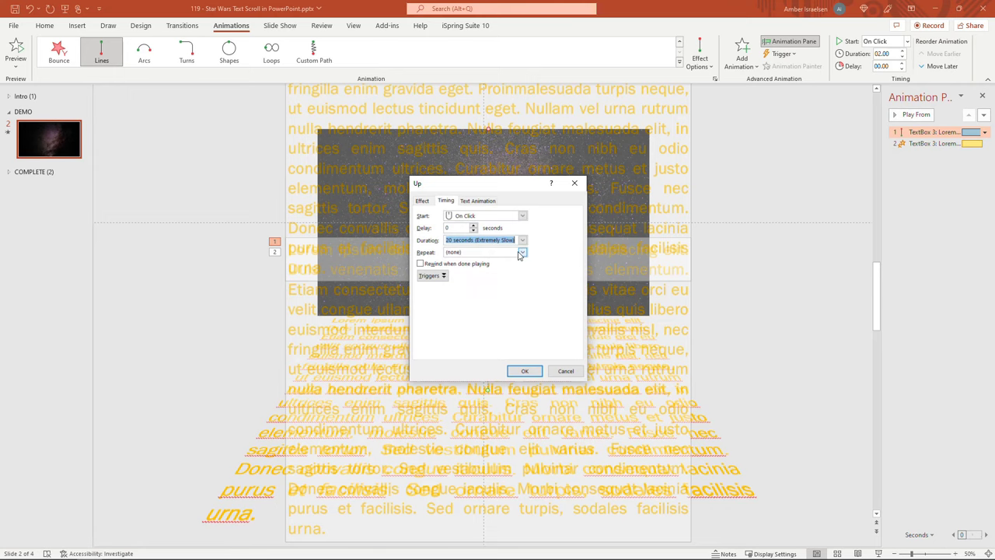
click(522, 372)
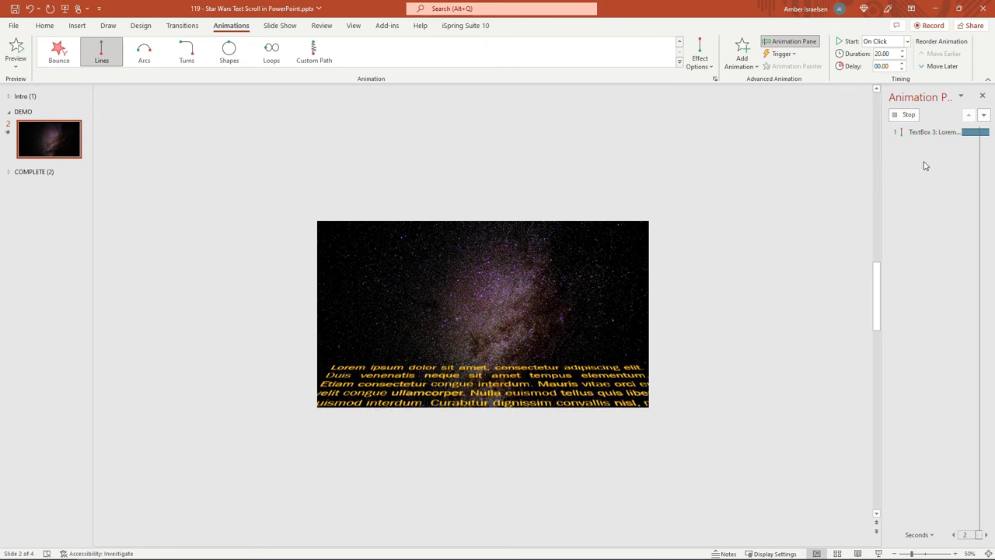
click(912, 119)
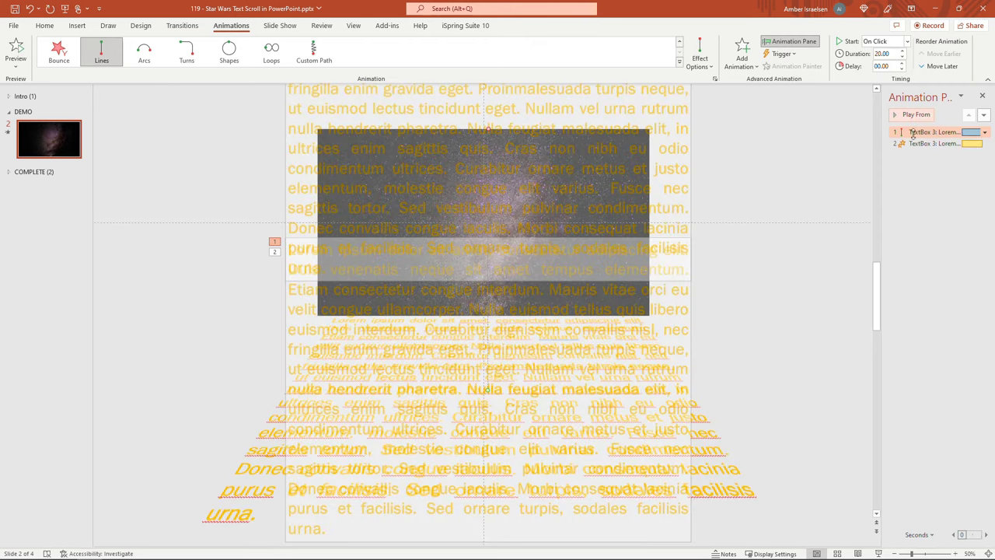
Set the Grow/Shrink animation's size to a custom 10%.
click(918, 145)
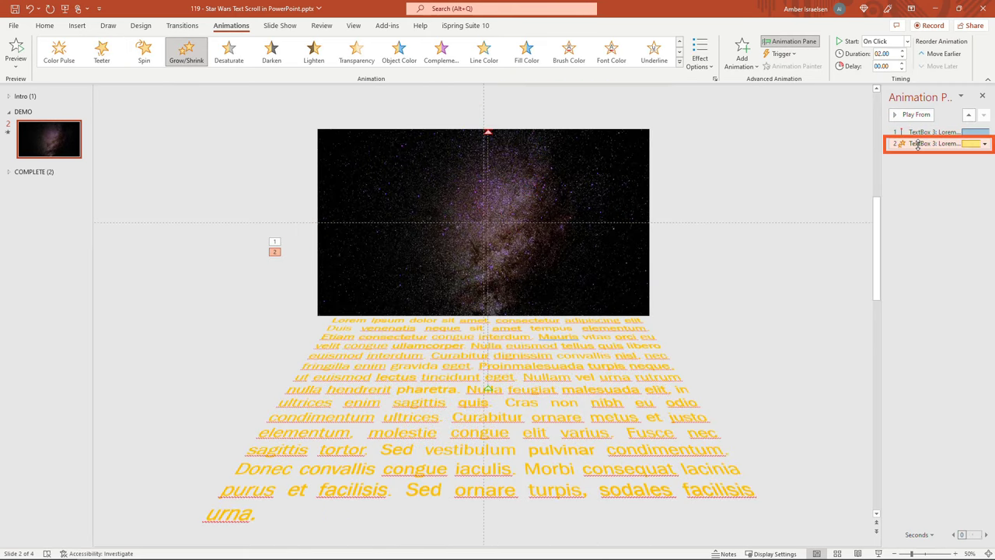
click(985, 144)
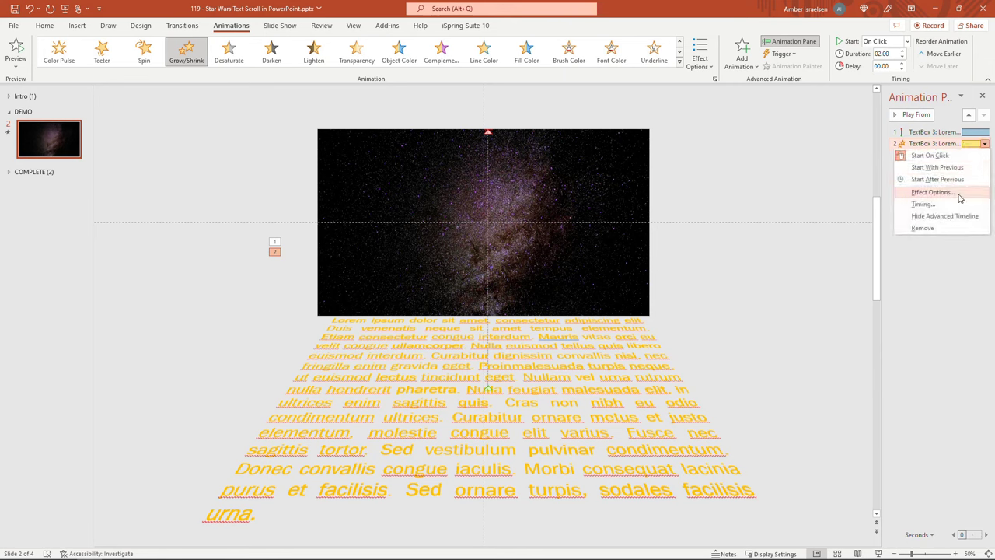
click(910, 193)
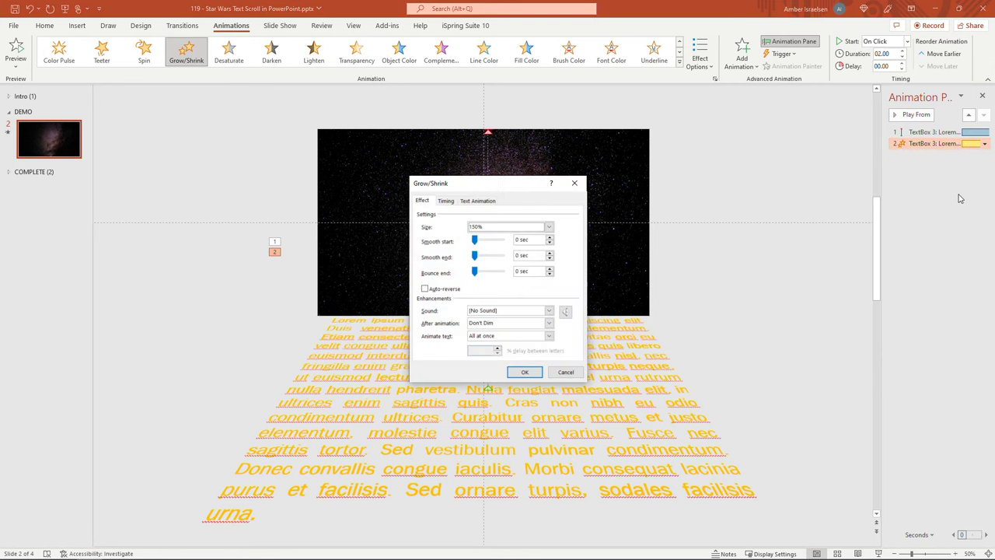
click(549, 227)
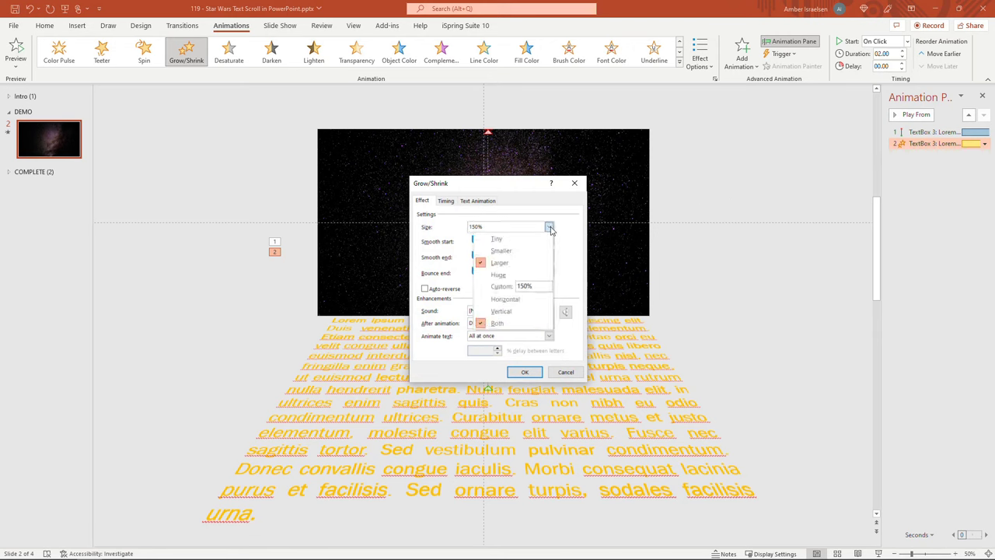
click(527, 285)
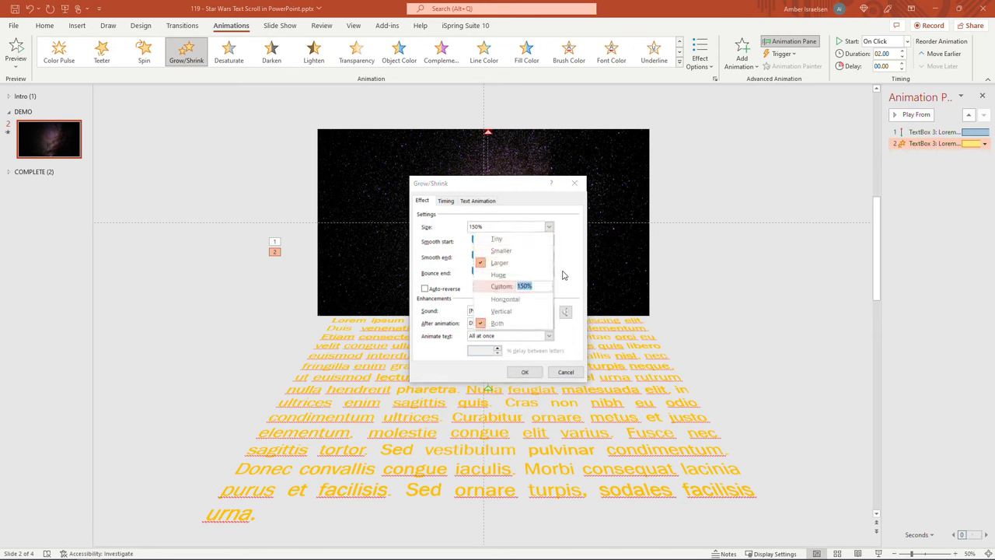
text(1)
key(Return)
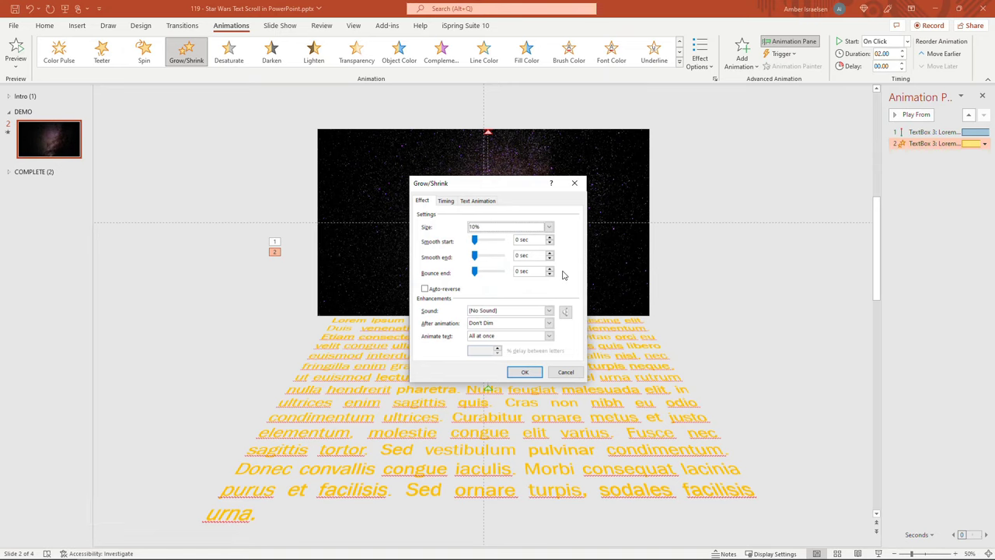
Make the Grow/Shrink animation start With Previous and last 20 seconds (Extremely Slow).
click(447, 202)
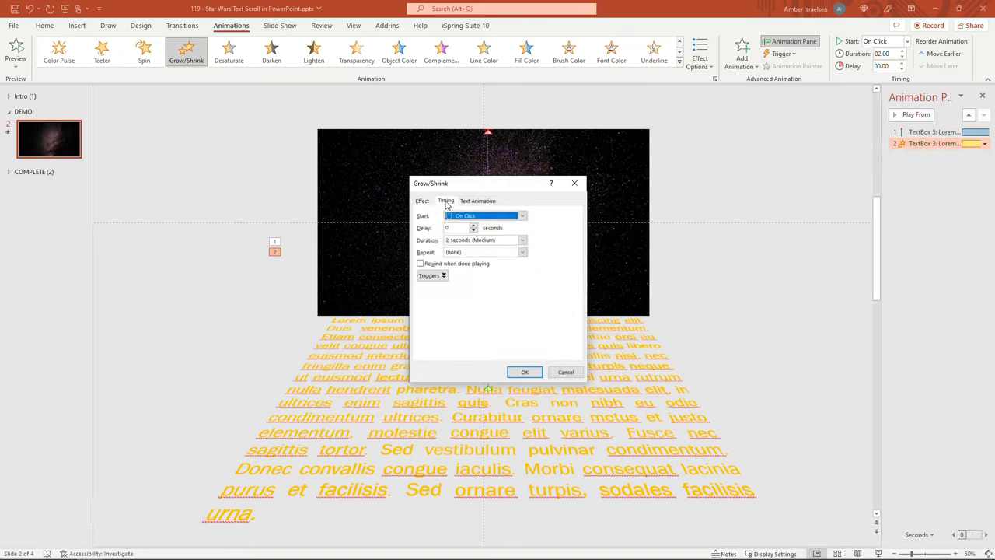
click(523, 216)
click(508, 234)
click(523, 241)
click(512, 242)
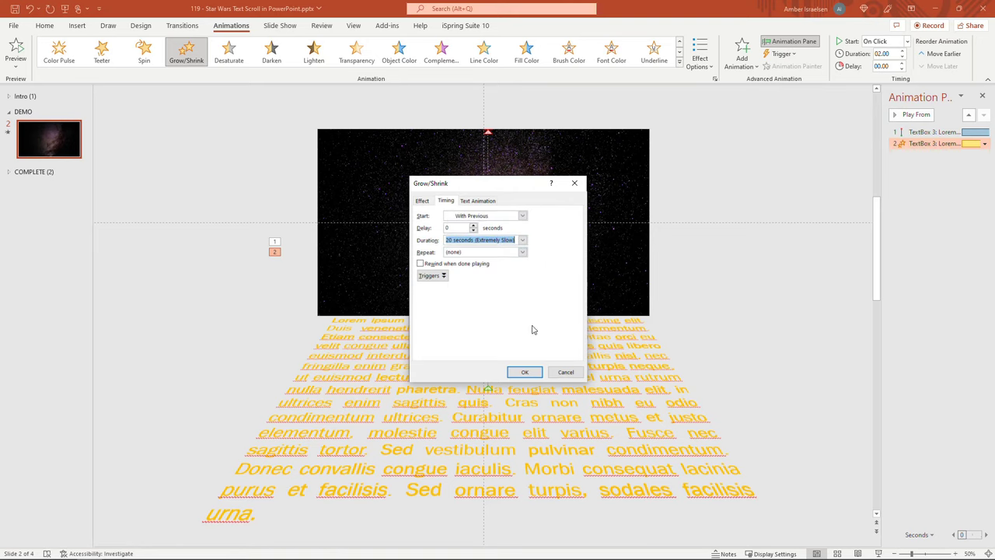
click(524, 373)
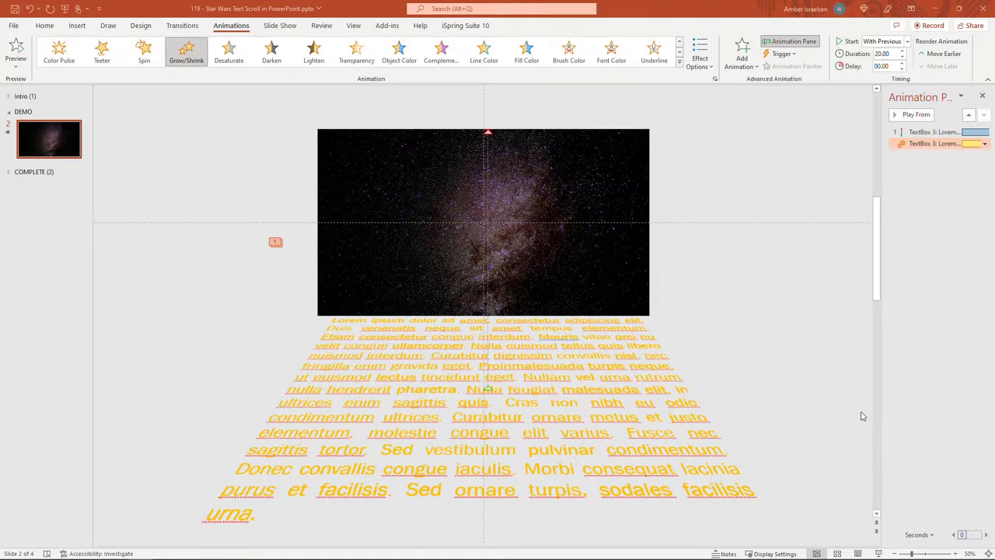
Duplicate the starry sky picture and place the copy over the original.
click(615, 169)
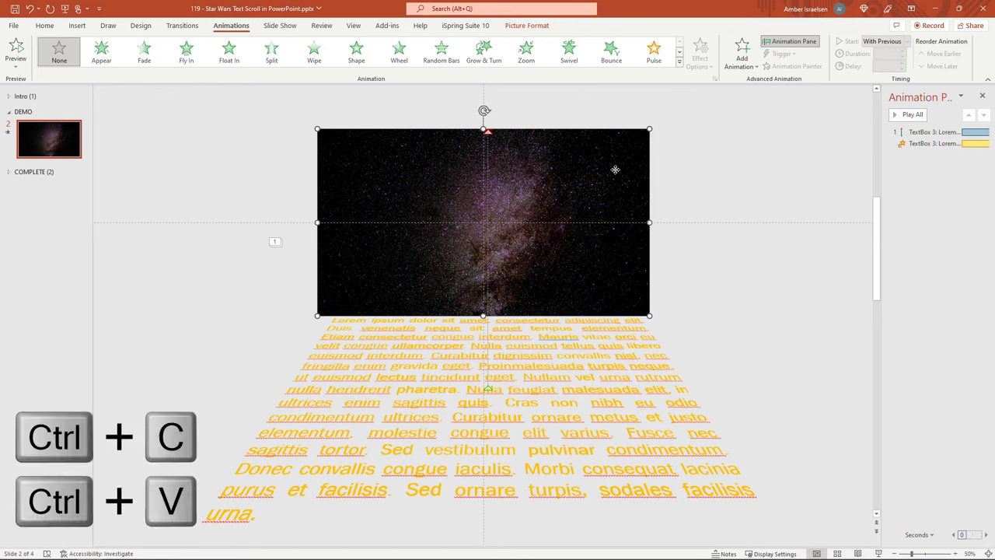
key(ctrl+v)
drag(615, 170, 782, 173)
drag(782, 173, 615, 170)
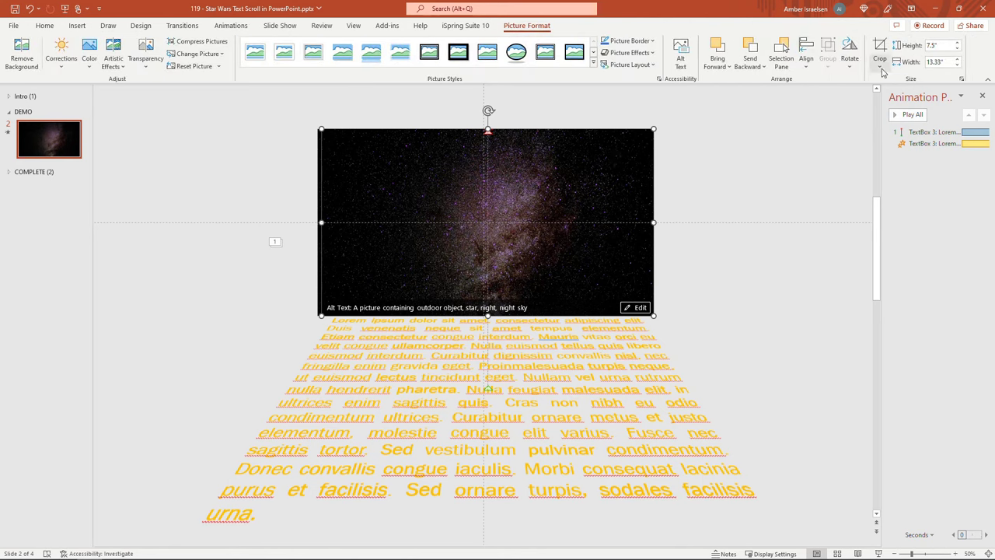
Crop the copied sky picture from below to the slide's horizontal centre line, keeping its upper half 3.75" high.
click(881, 70)
click(892, 82)
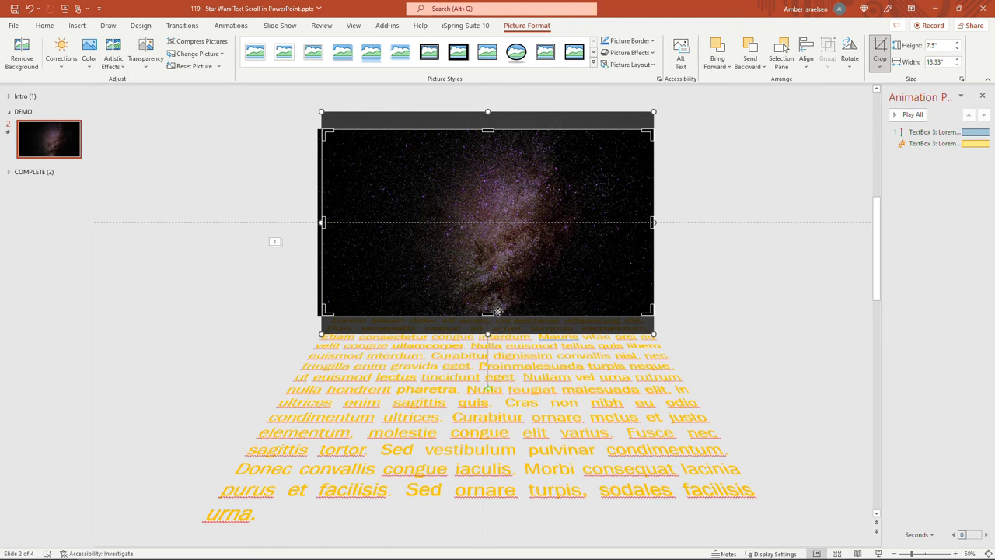
drag(488, 314, 487, 223)
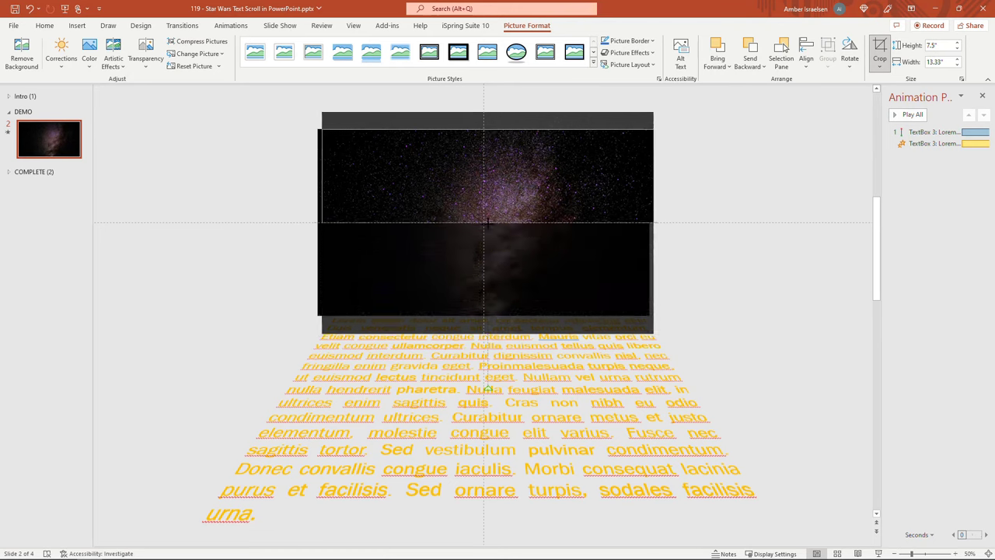
drag(488, 222, 487, 222)
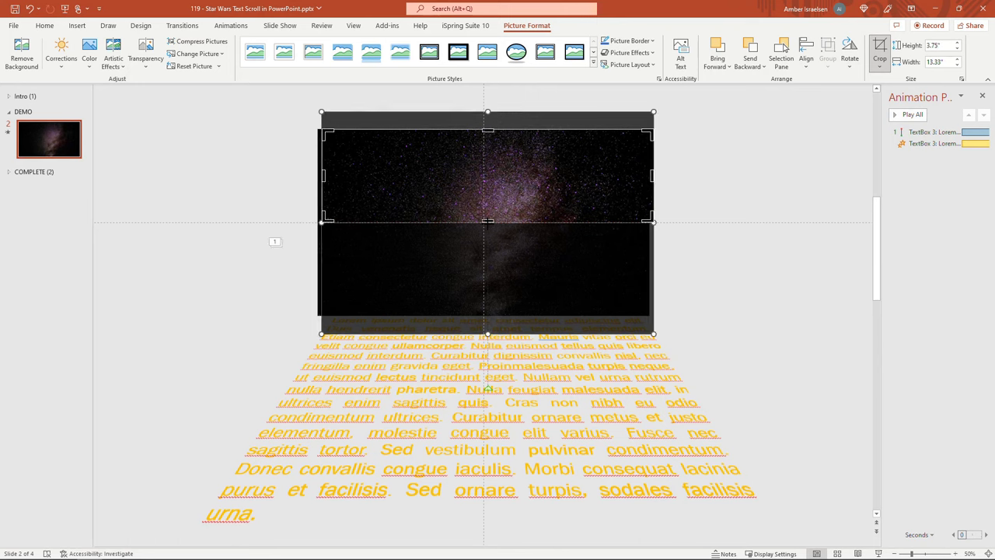
click(716, 273)
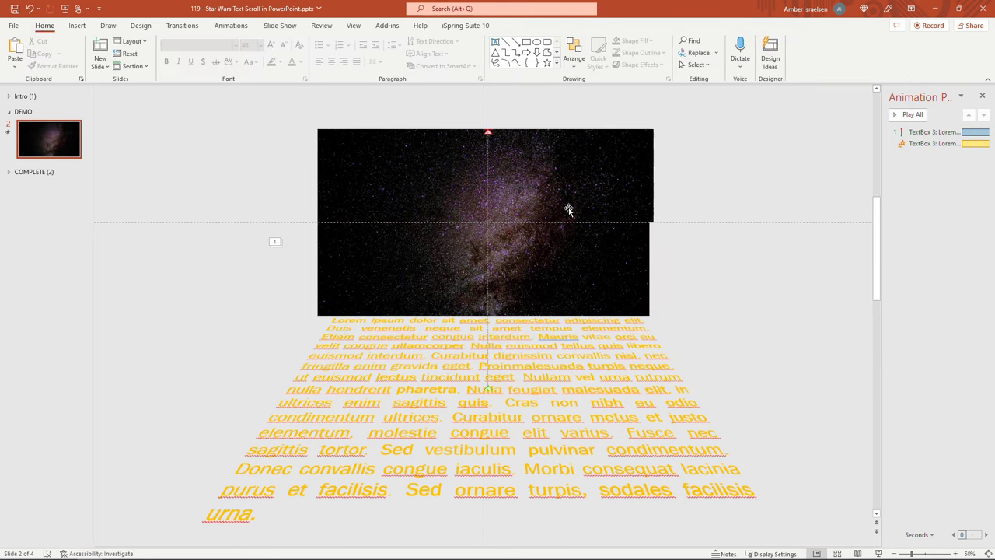
Align the cropped sky copy with the original picture and apply the strongest Soft Edges variation to it.
click(602, 195)
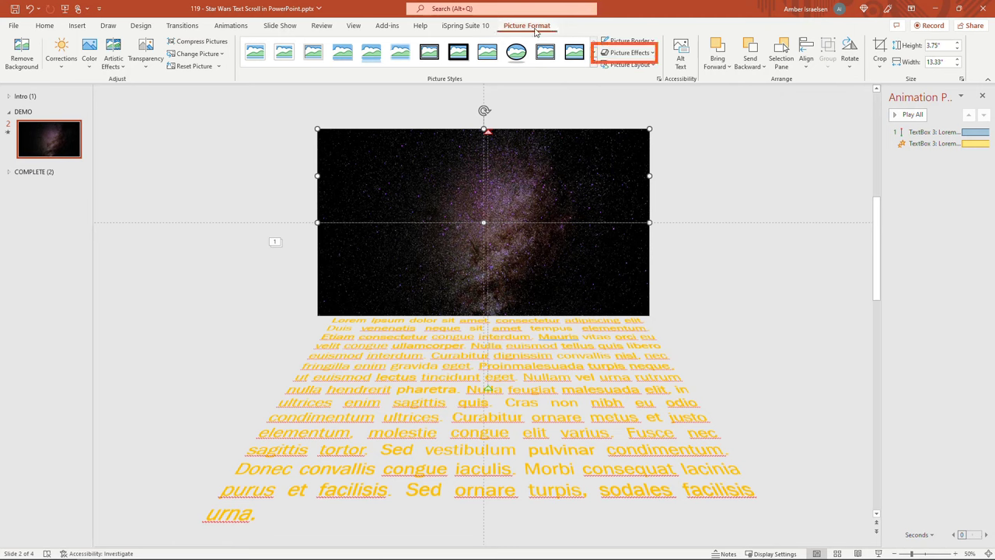
click(628, 52)
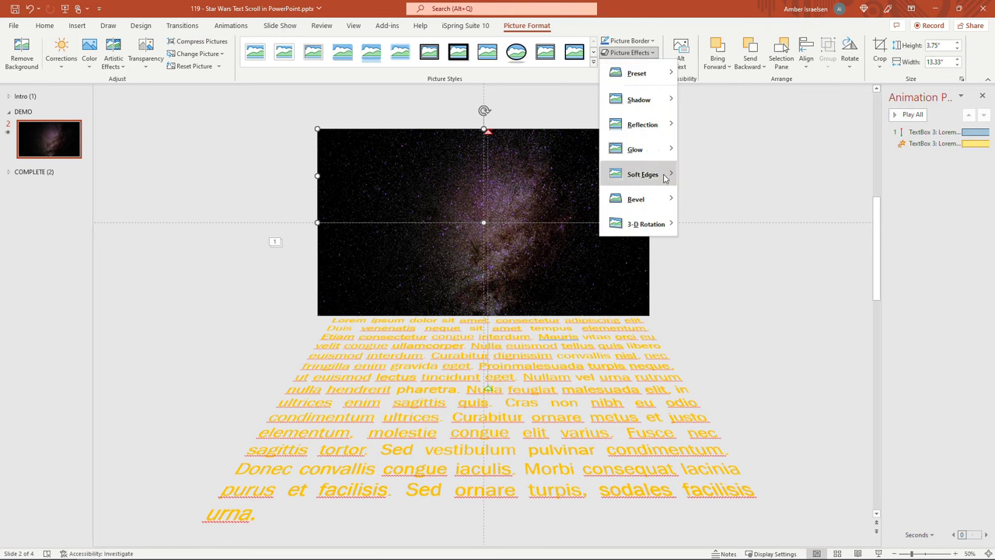
mouse_move(665, 180)
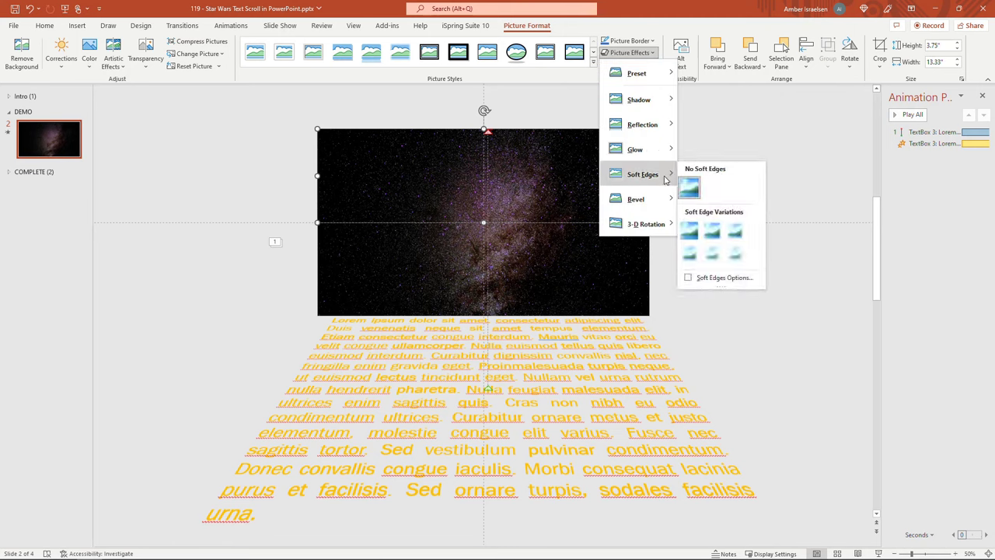
click(737, 259)
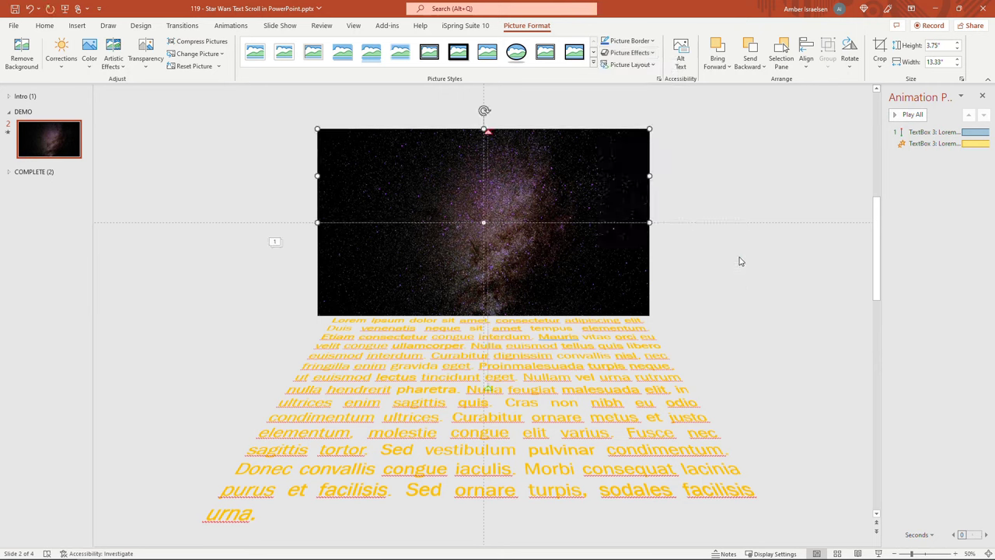